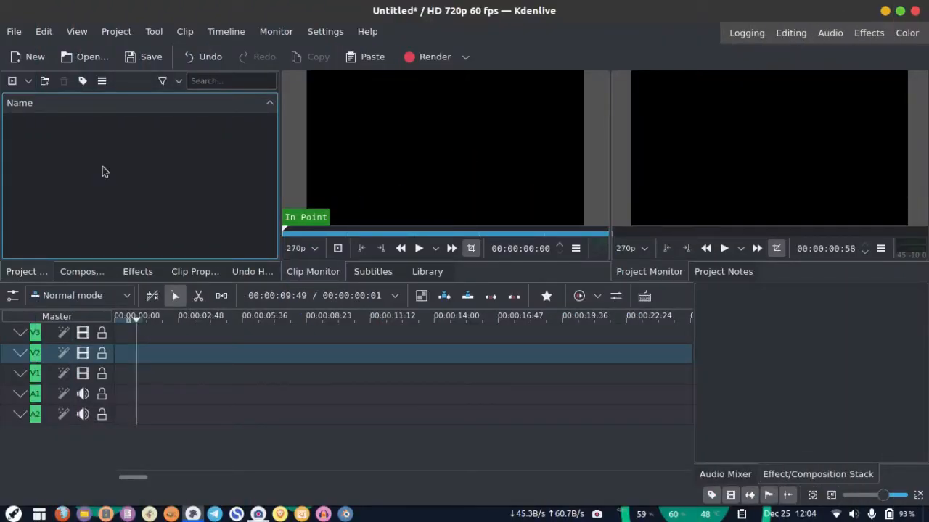
# Step: Add a new title clip and place the word "Text" on its canvas
pyautogui.rightClick(89, 139)
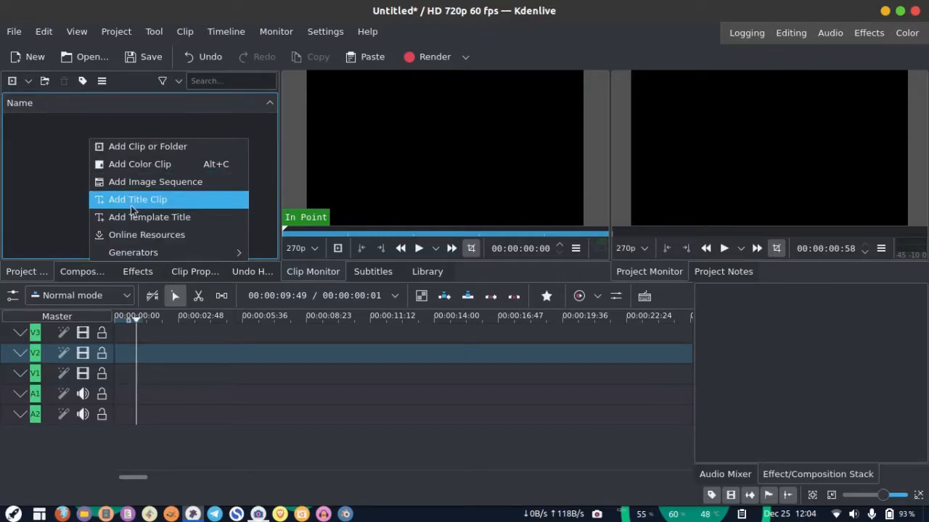
pyautogui.click(131, 199)
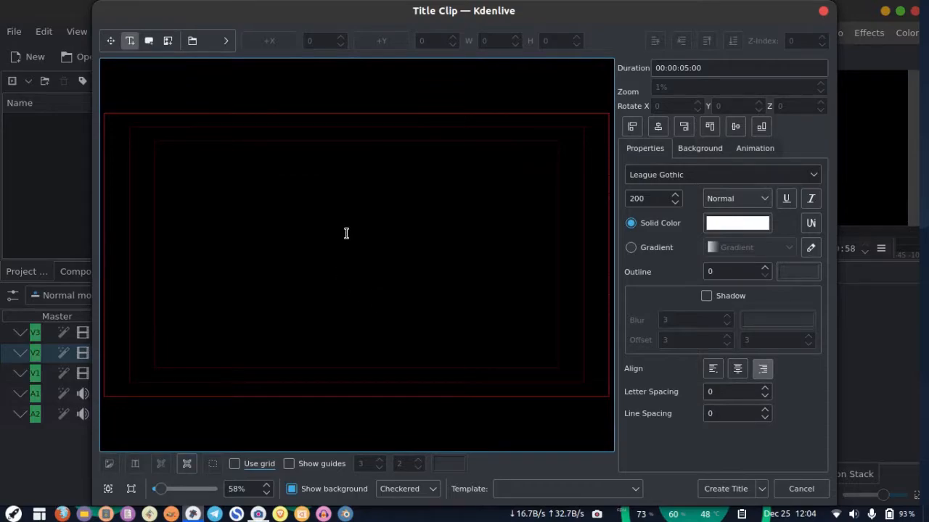
pyautogui.click(130, 40)
pyautogui.click(280, 234)
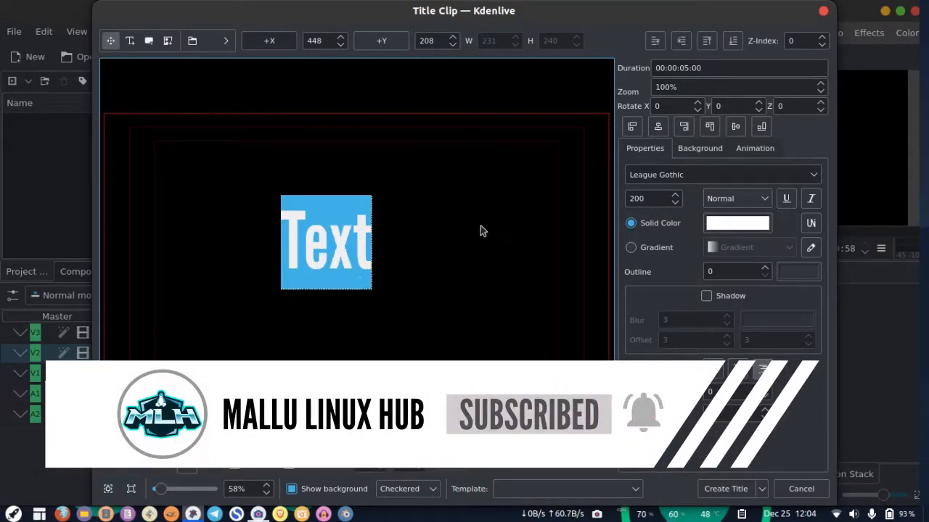
# Step: Center the text horizontally and vertically, set its font size to 204, and create the title
pyautogui.click(658, 127)
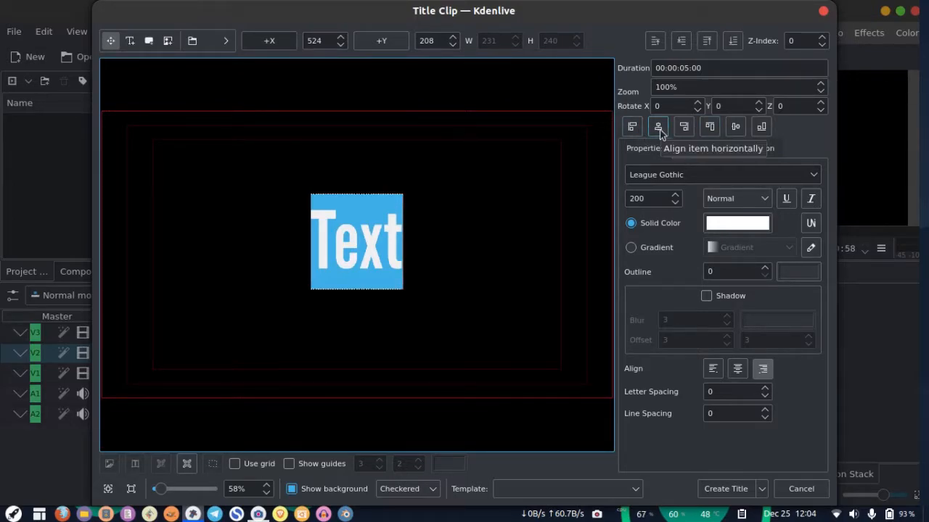
pyautogui.click(735, 127)
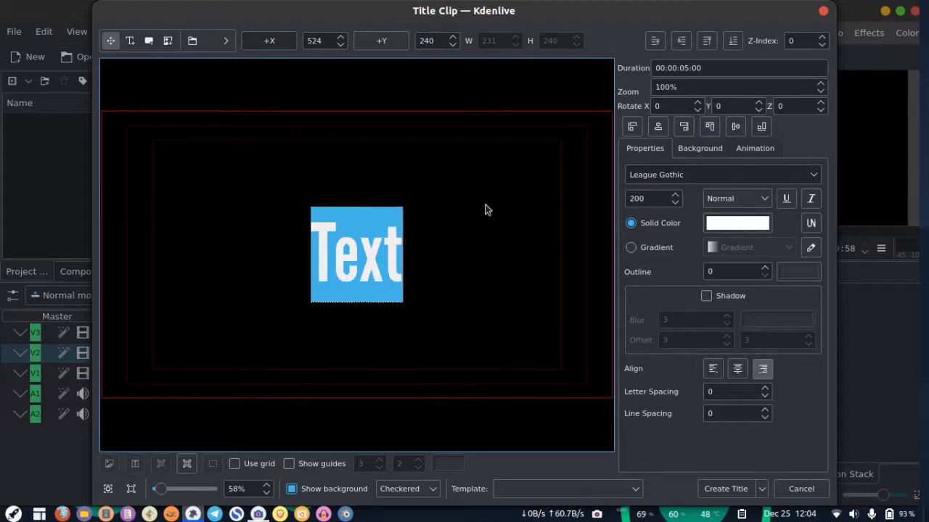
pyautogui.scroll(4, 677, 197)
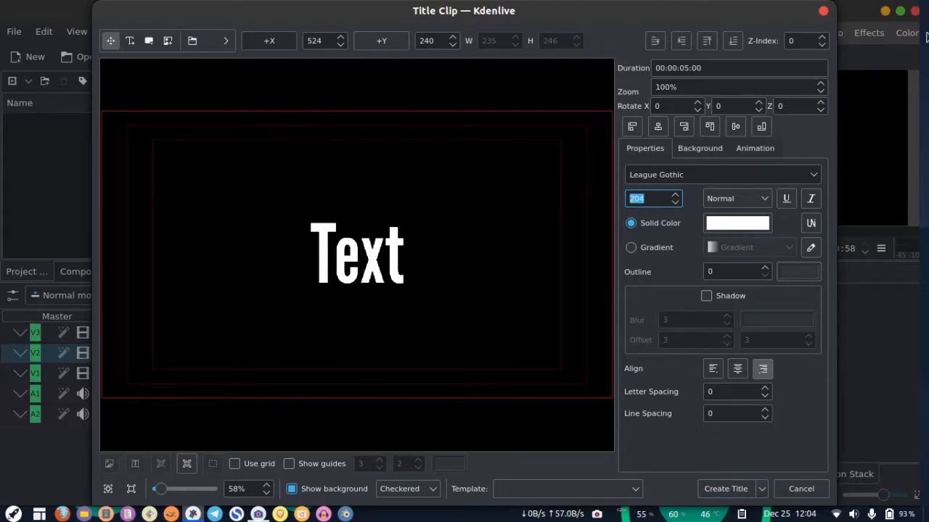
pyautogui.click(729, 493)
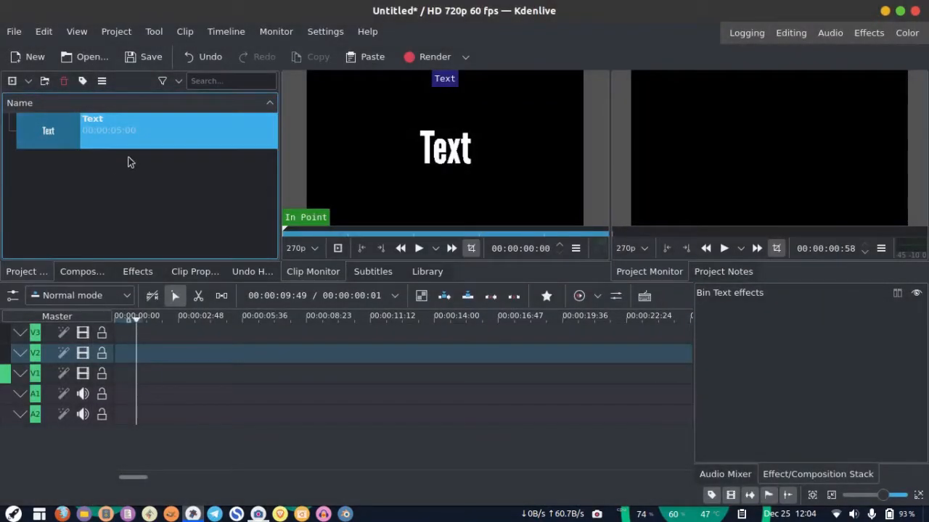
# Step: Place the Text title clip at the start of track V3 and play it briefly from the beginning
pyautogui.moveTo(50, 129); pyautogui.dragTo(107, 356)
pyautogui.press('Home')
pyautogui.press('space')
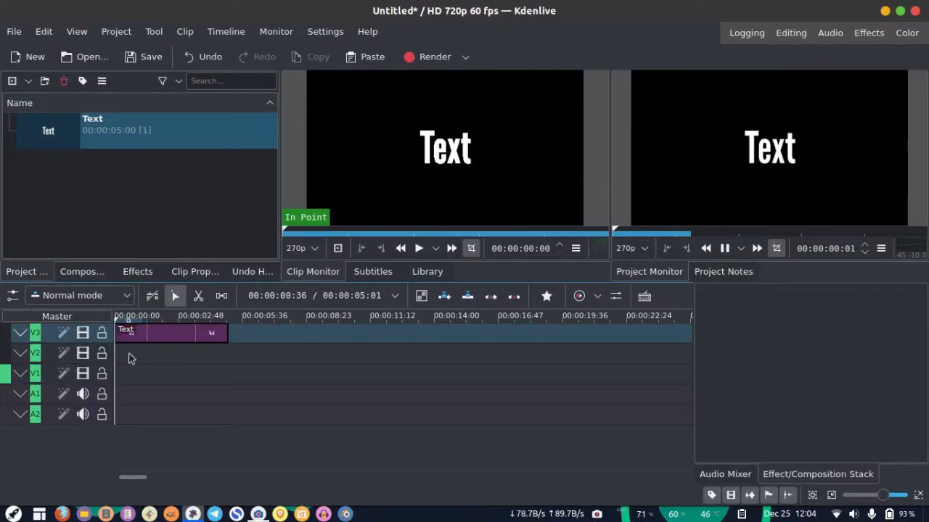
pyautogui.press('space')
# Step: Shorten the Text clip on V3 to a duration of about 00:03:36 and play it from the start
pyautogui.click(225, 330)
pyautogui.hotkey('ctrl', 'z')
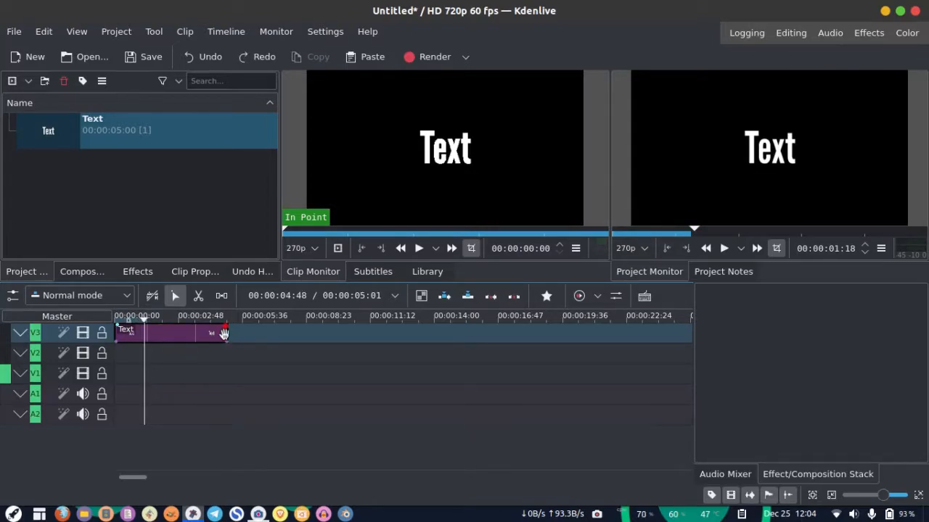
pyautogui.moveTo(225, 333); pyautogui.dragTo(175, 333)
pyautogui.click(132, 321)
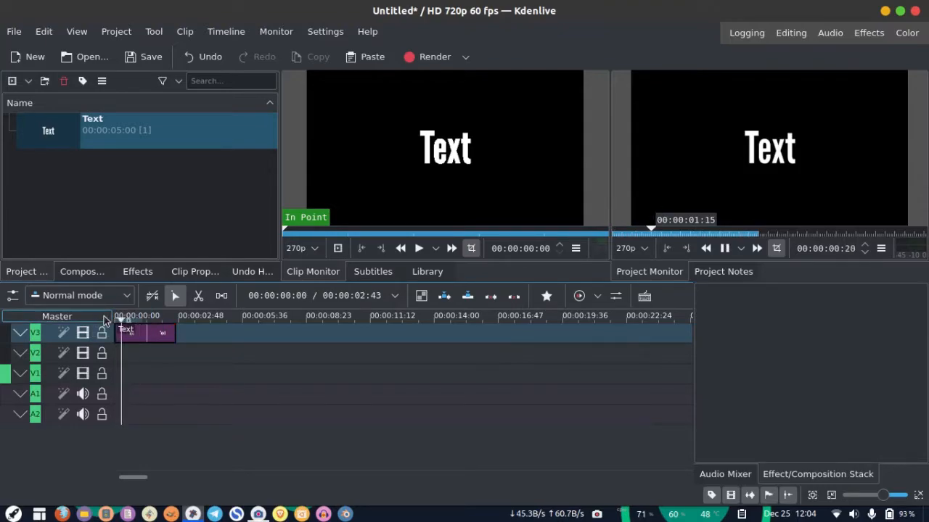
pyautogui.moveTo(173, 333); pyautogui.dragTo(195, 333)
pyautogui.press('space')
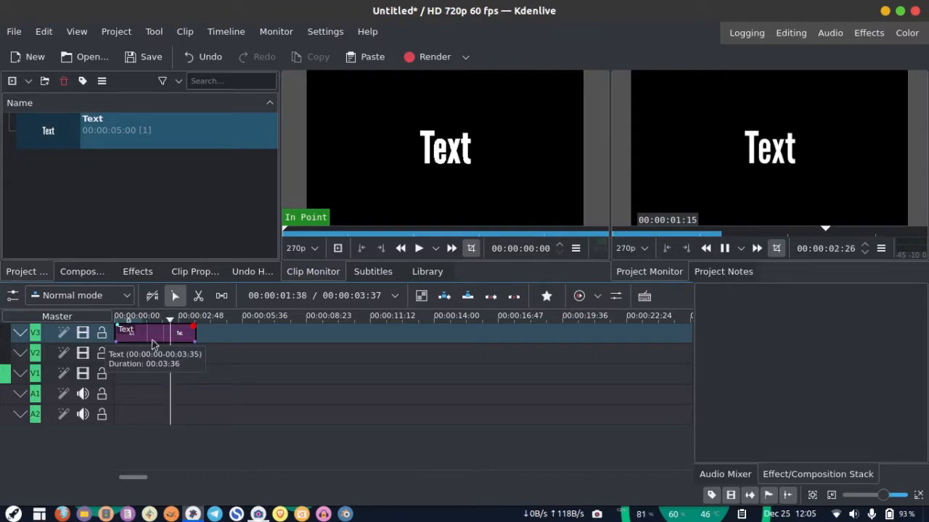
pyautogui.press('space')
pyautogui.moveTo(130, 320); pyautogui.dragTo(101, 332)
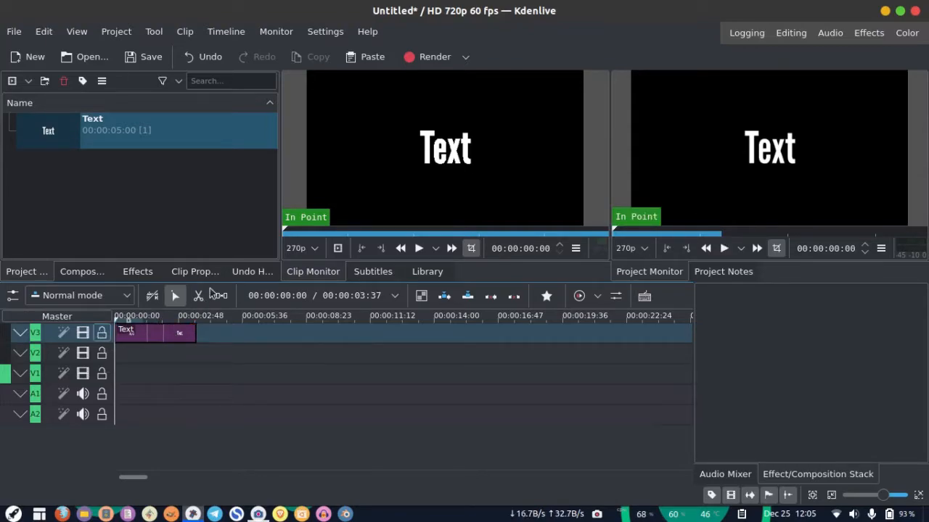
pyautogui.press('space')
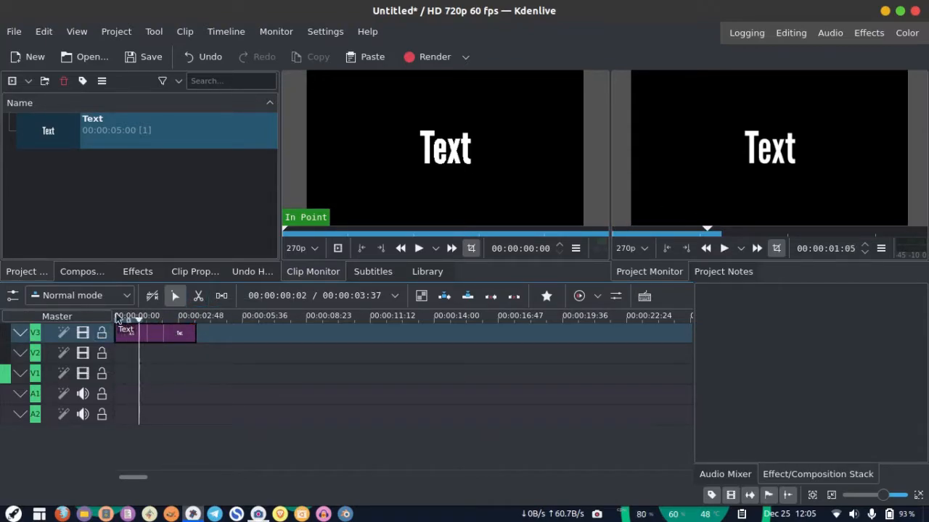
# Step: Return to the timeline start and apply the Transform effect to the Text clip
pyautogui.moveTo(127, 320); pyautogui.dragTo(107, 321)
pyautogui.click(130, 335)
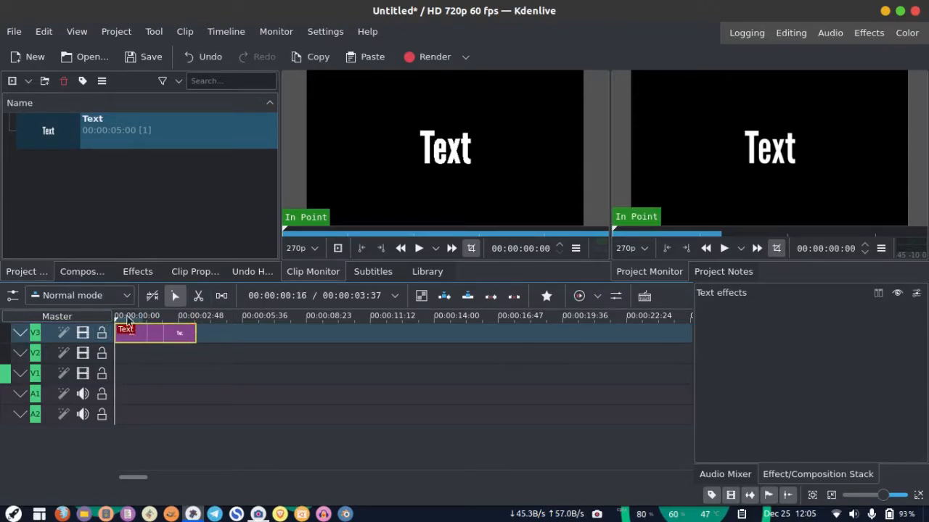
pyautogui.click(548, 296)
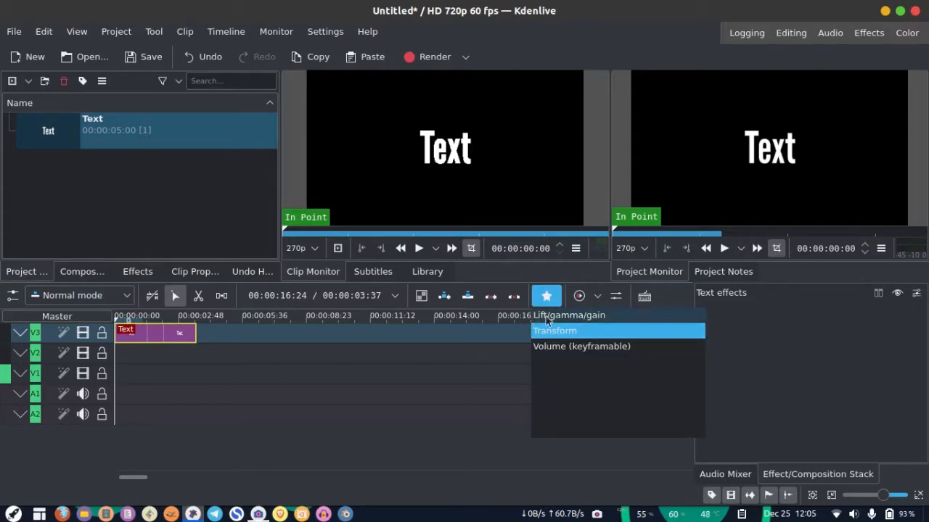
pyautogui.click(559, 334)
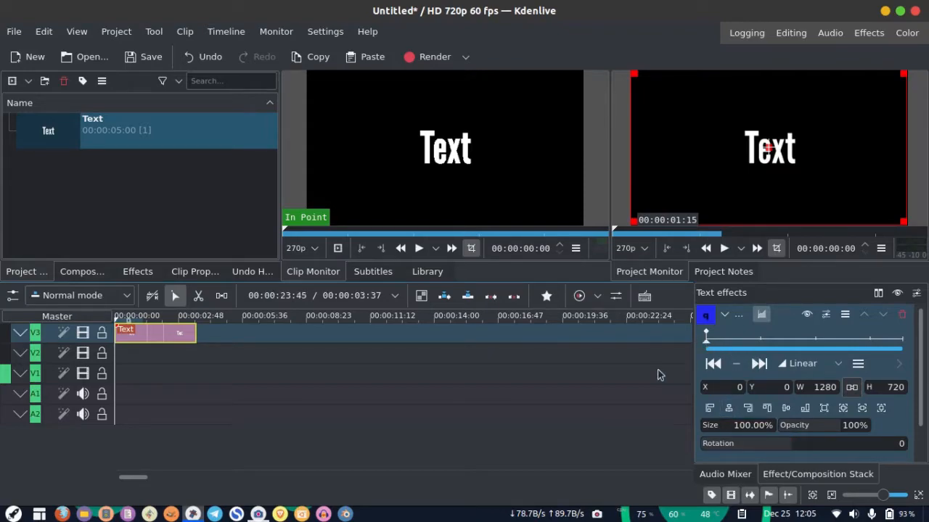
# Step: Add a second Transform keyframe to the Text clip at 00:00:00:06
pyautogui.click(707, 341)
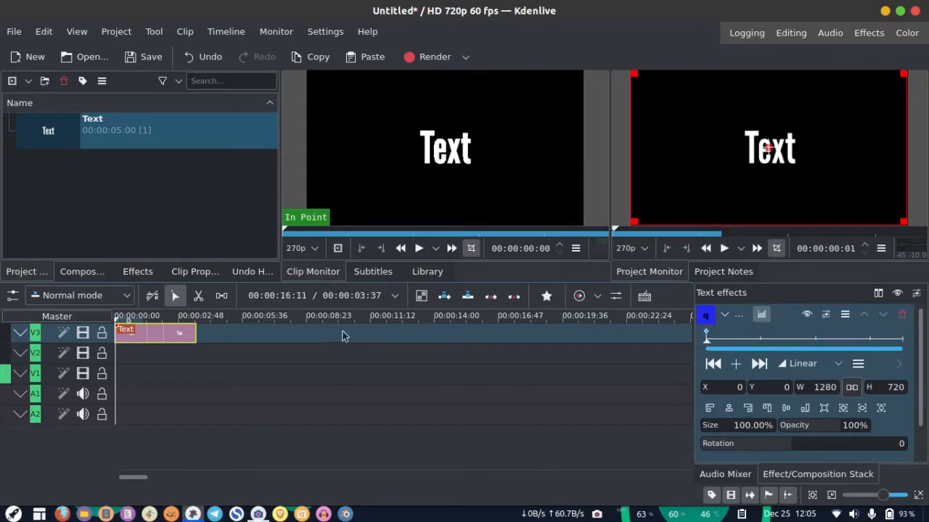
pyautogui.moveTo(129, 316); pyautogui.dragTo(58, 316)
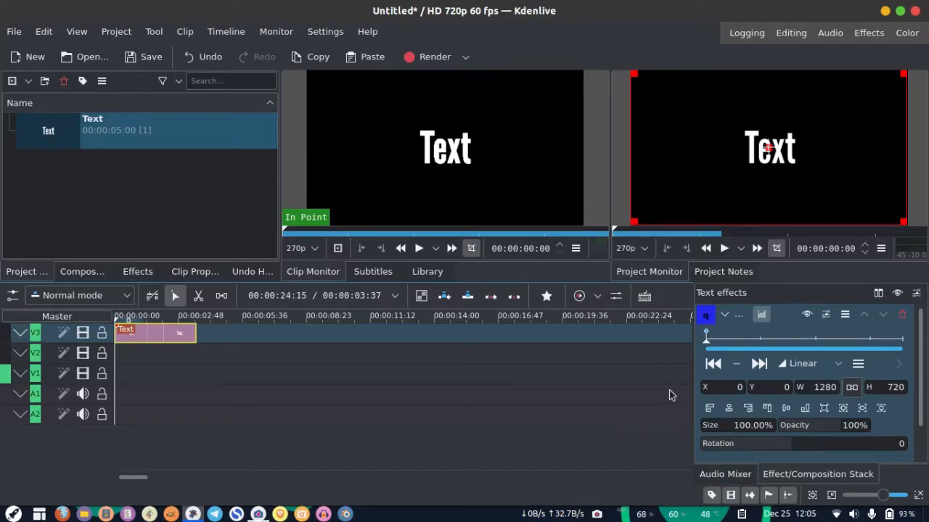
pyautogui.press('Right')
pyautogui.press('Right')
pyautogui.press('Right')
pyautogui.press('Right')
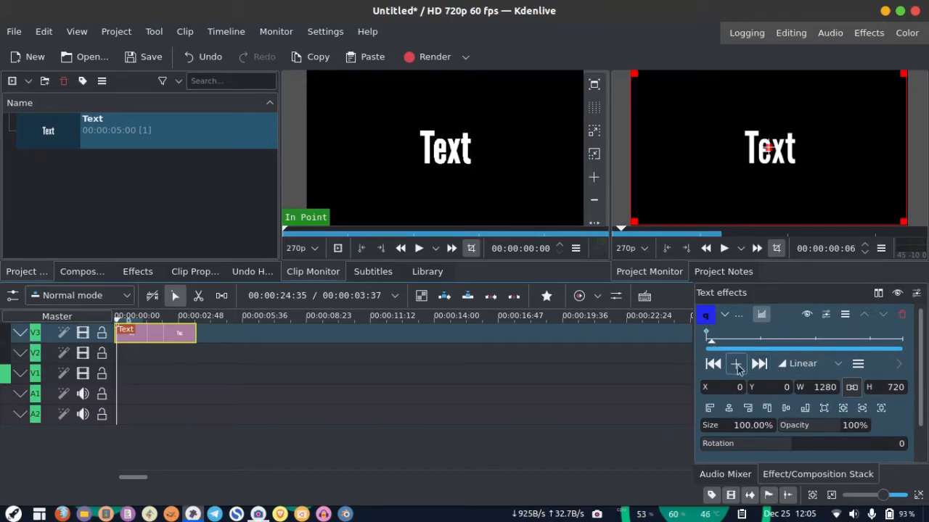
pyautogui.click(736, 364)
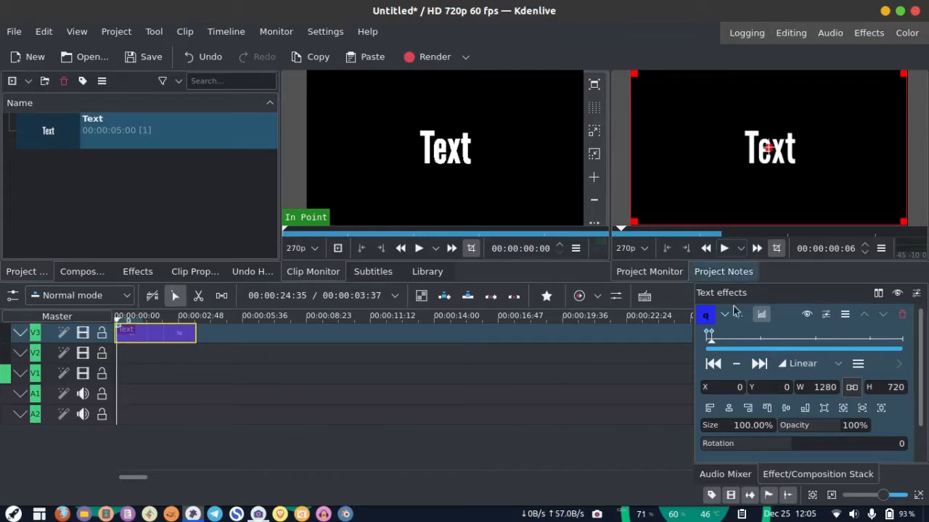
# Step: At the first Transform keyframe, set the size to 650%, opacity to 0% and rotation to 45
pyautogui.moveTo(713, 343); pyautogui.dragTo(687, 341)
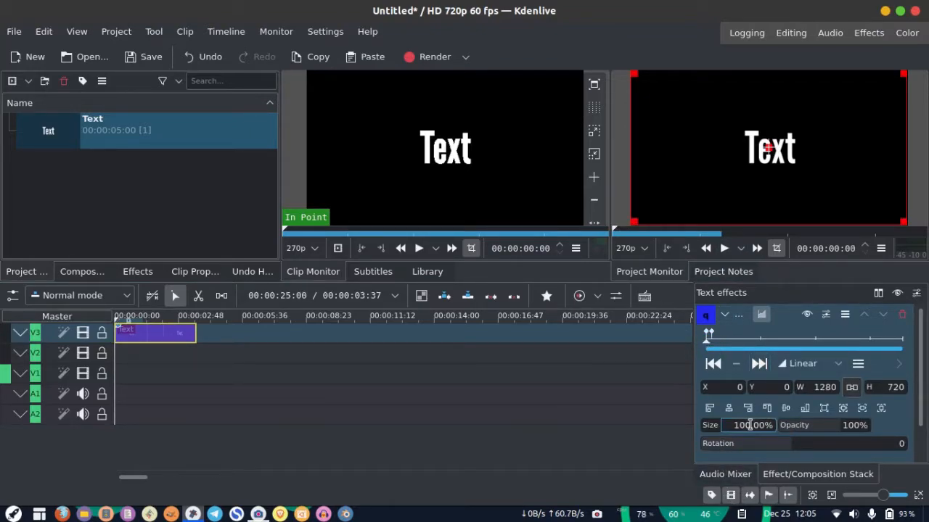
pyautogui.scroll(20, 739, 426)
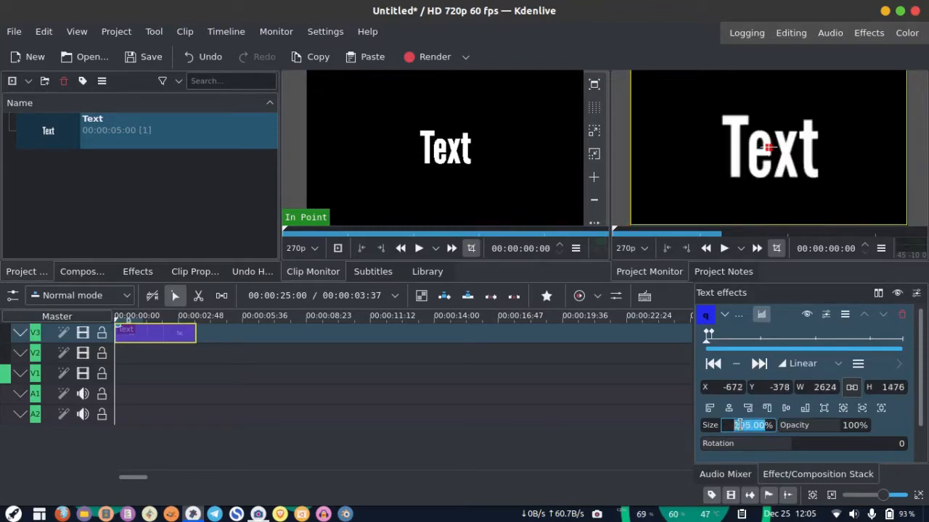
pyautogui.scroll(20, 740, 426)
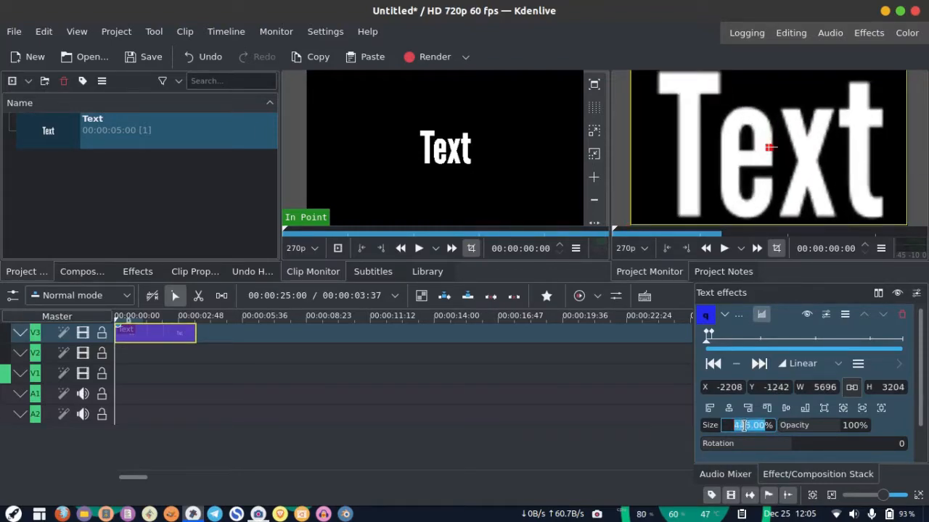
pyautogui.scroll(20, 743, 426)
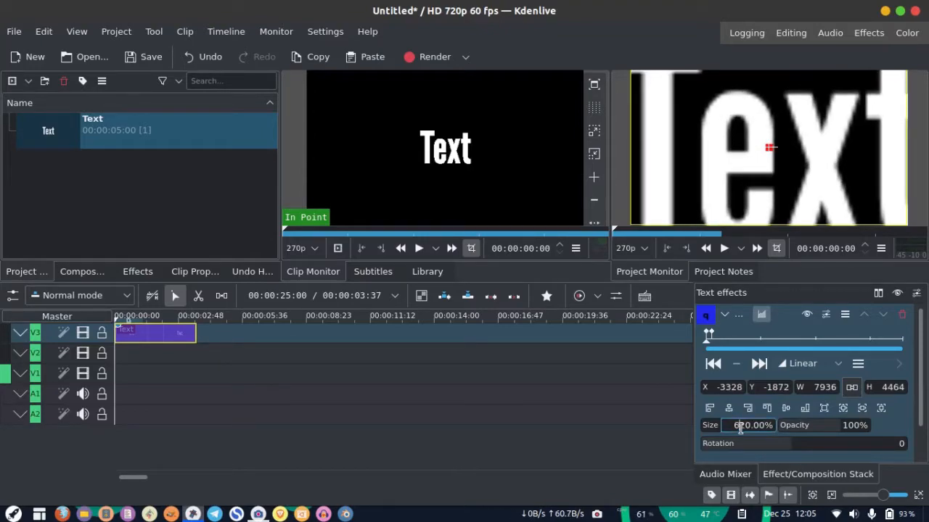
pyautogui.scroll(6, 740, 426)
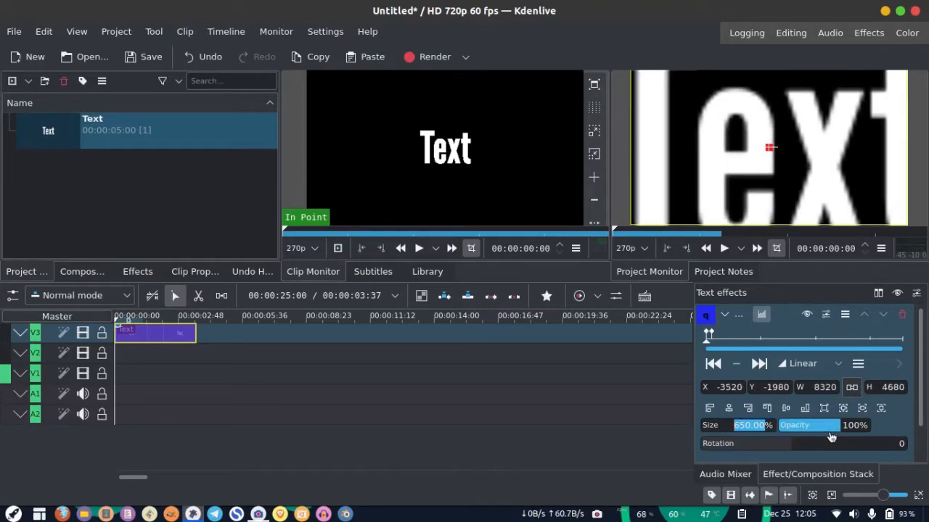
pyautogui.moveTo(831, 438); pyautogui.dragTo(759, 428)
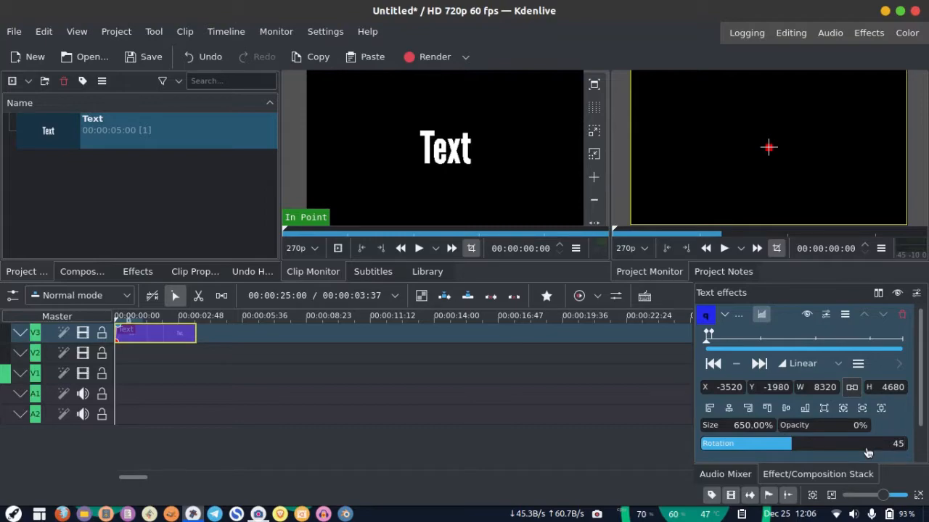
# Step: Play the timeline from the beginning to check the Text clip's opening animation
pyautogui.click(144, 373)
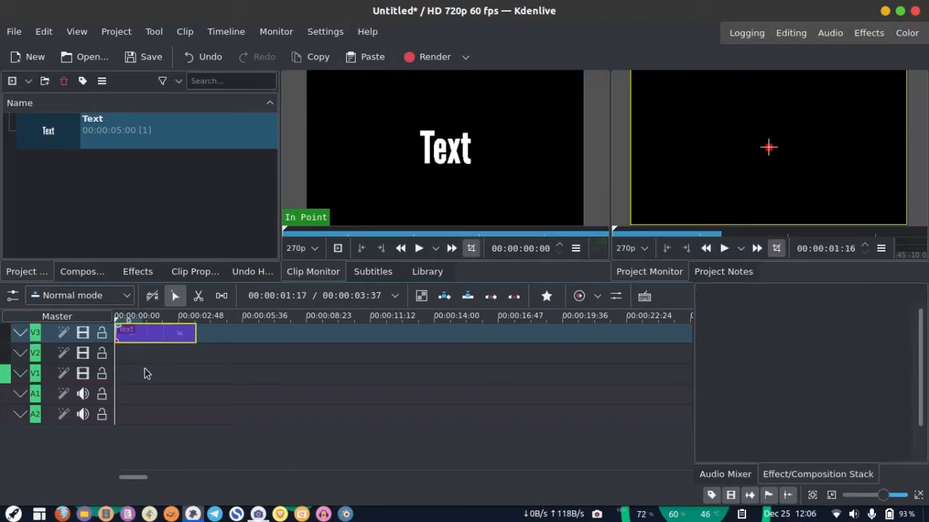
pyautogui.press('space')
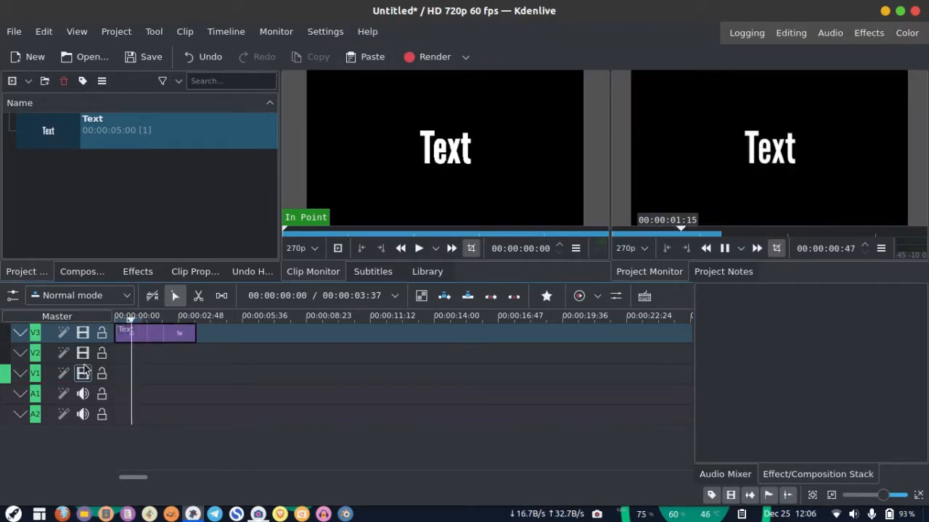
pyautogui.moveTo(127, 368); pyautogui.dragTo(108, 371)
pyautogui.press('space')
pyautogui.press('space')
pyautogui.press('space')
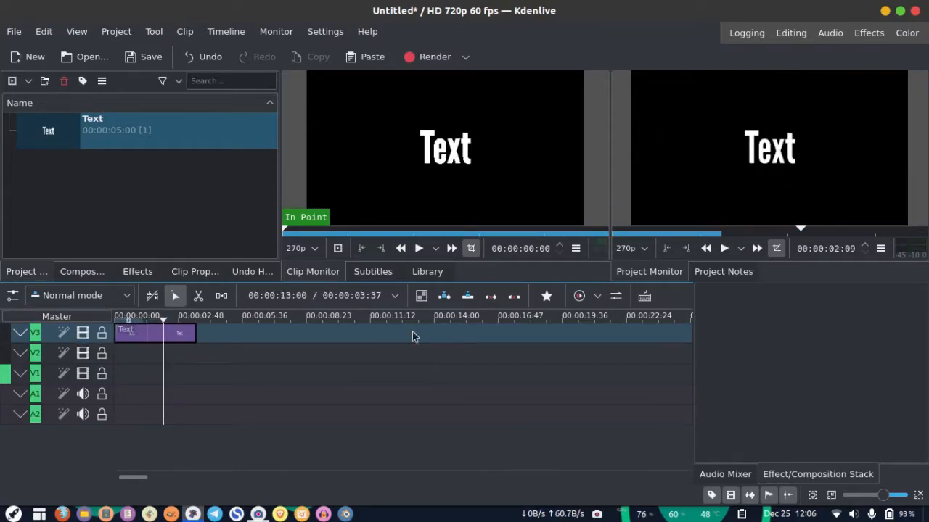
# Step: Add a Transform keyframe at the end of the Text clip with size 140%, and preview the animation
pyautogui.click(150, 340)
pyautogui.moveTo(783, 341); pyautogui.dragTo(905, 342)
pyautogui.click(737, 365)
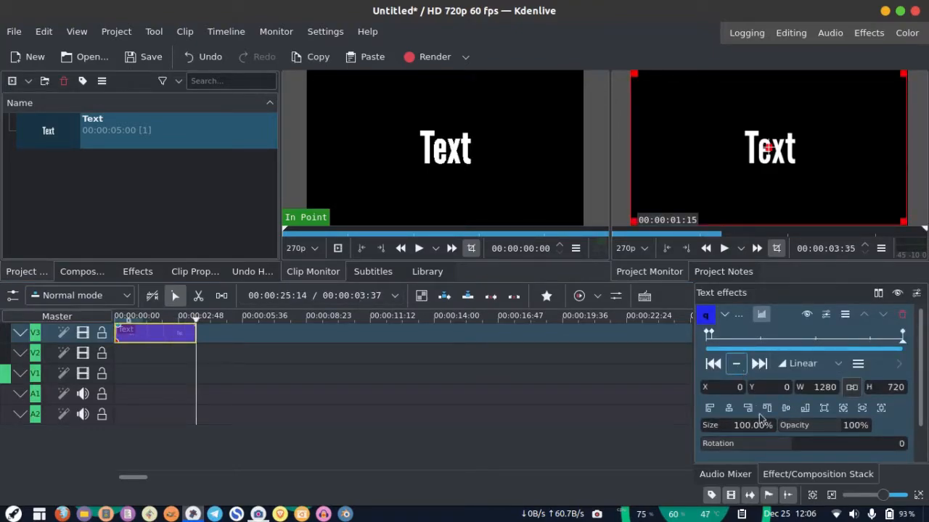
pyautogui.scroll(7, 744, 426)
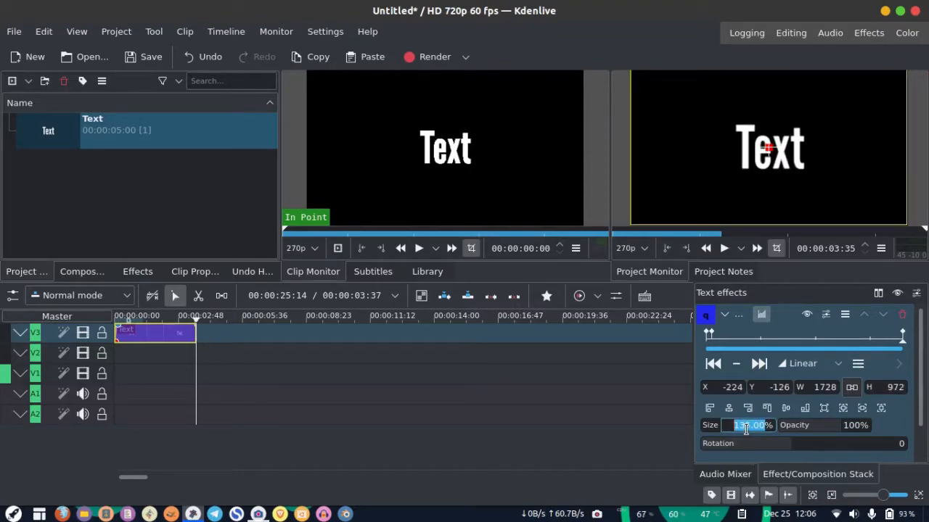
pyautogui.click(745, 426)
pyautogui.scroll(1, 745, 427)
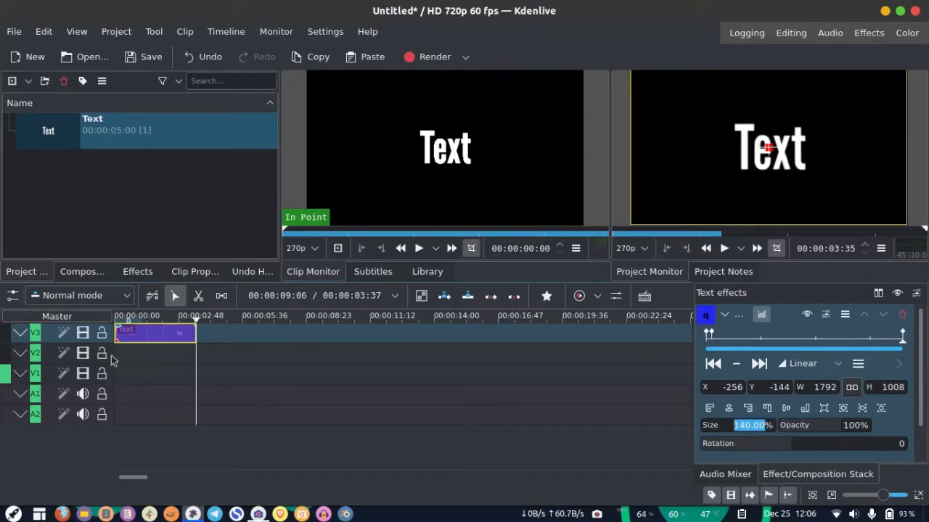
pyautogui.click(146, 357)
pyautogui.press('space')
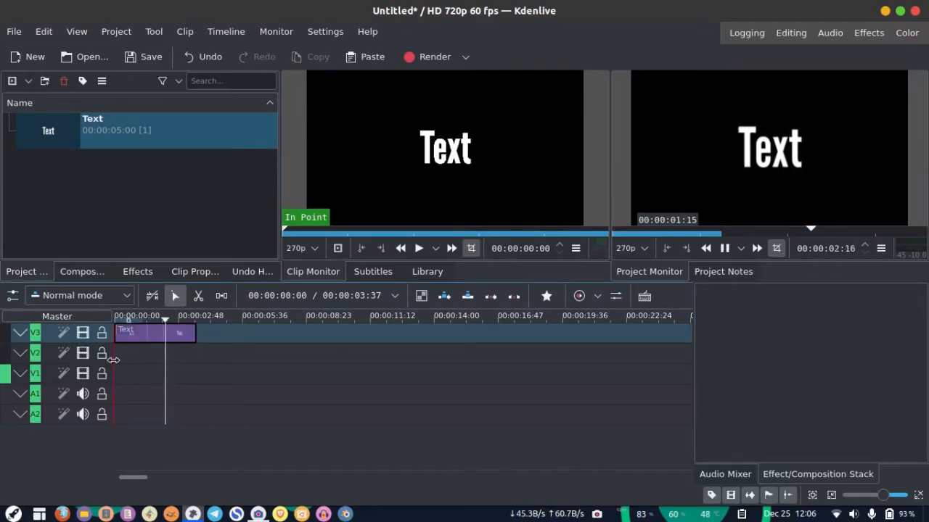
# Step: Split the Text clip on V3 at 00:00:00:12
pyautogui.moveTo(144, 358); pyautogui.dragTo(119, 368)
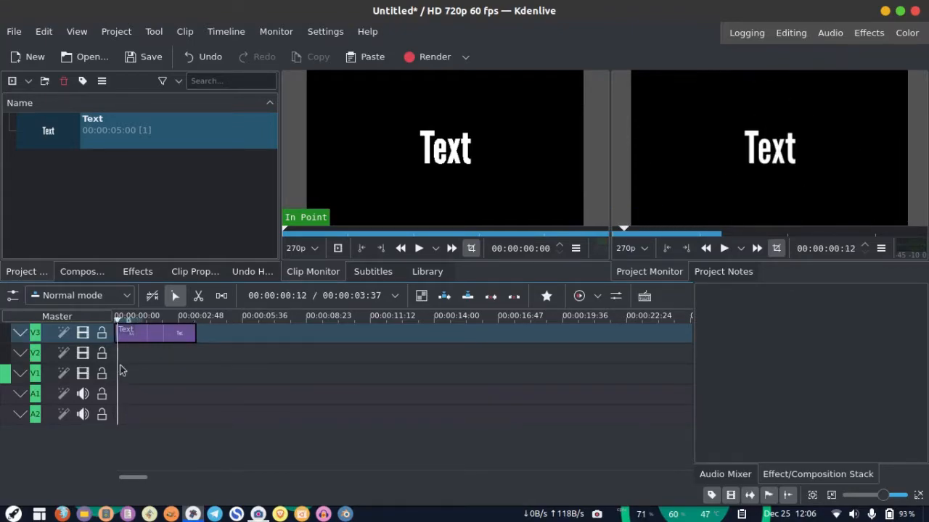
pyautogui.click(157, 335)
pyautogui.moveTo(195, 341); pyautogui.dragTo(141, 336)
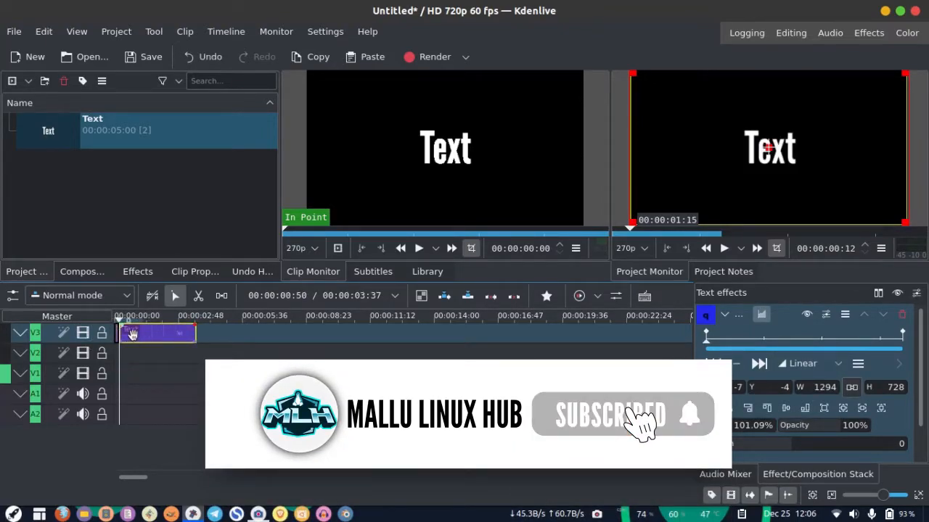
# Step: Find the Glitch0r effect and apply it to the longer second piece of the Text clip on V3
pyautogui.click(45, 249)
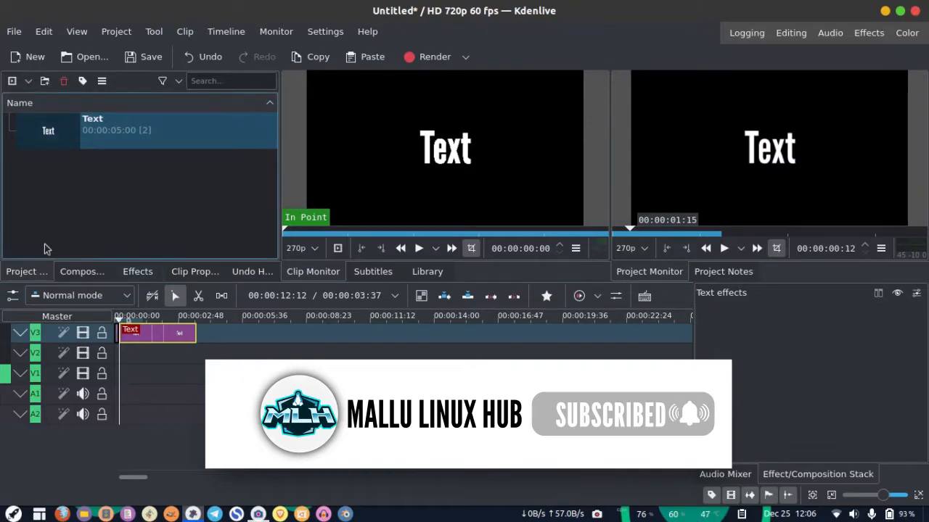
pyautogui.click(133, 282)
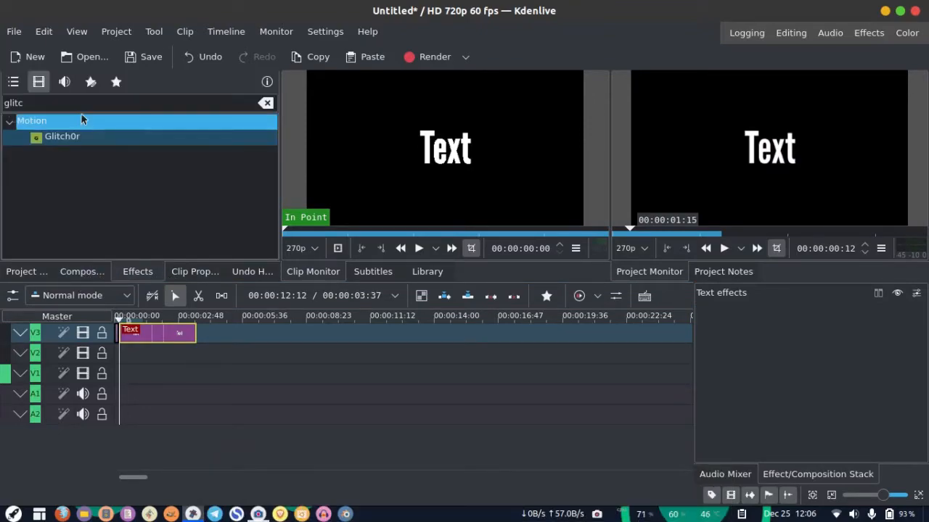
pyautogui.doubleClick(68, 102)
pyautogui.click(56, 140)
pyautogui.moveTo(56, 139); pyautogui.dragTo(153, 332)
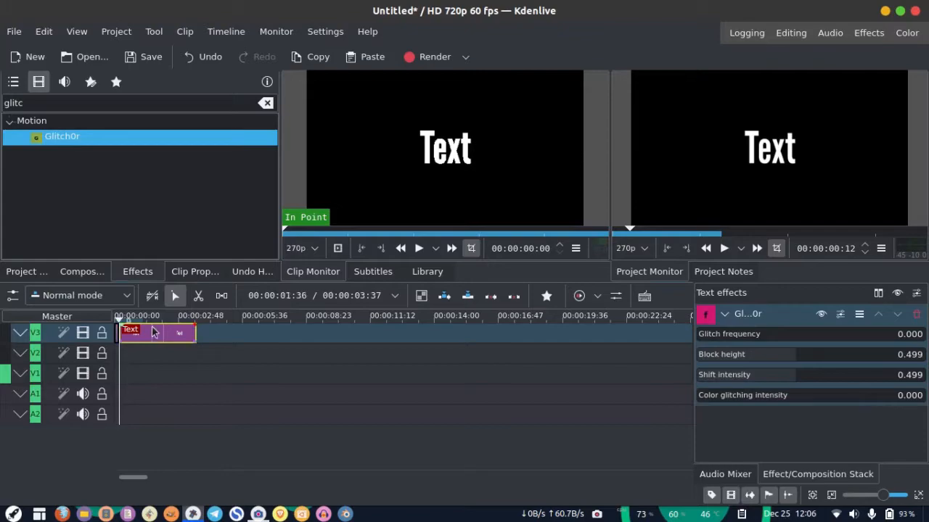
# Step: Set the Glitch0r effect's glitch frequency to 0.143 and play the Text animation from the beginning
pyautogui.click(712, 333)
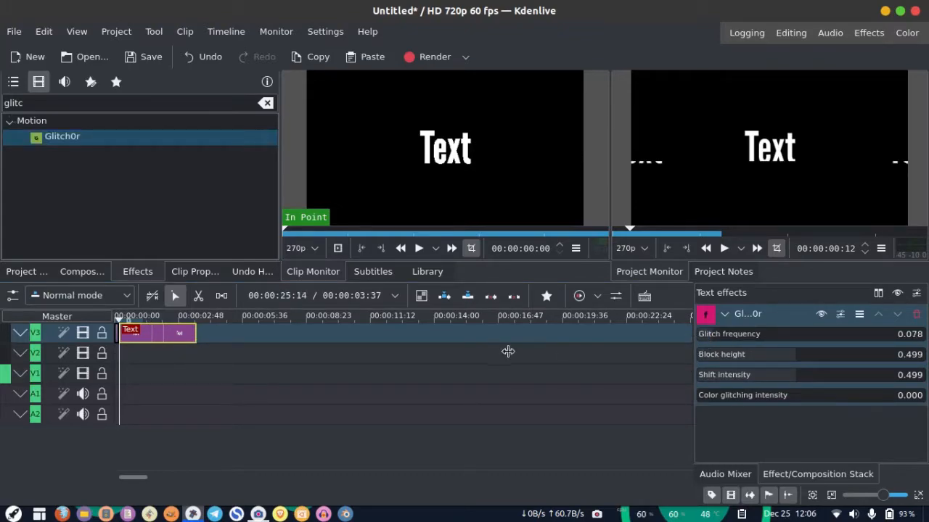
pyautogui.press('space')
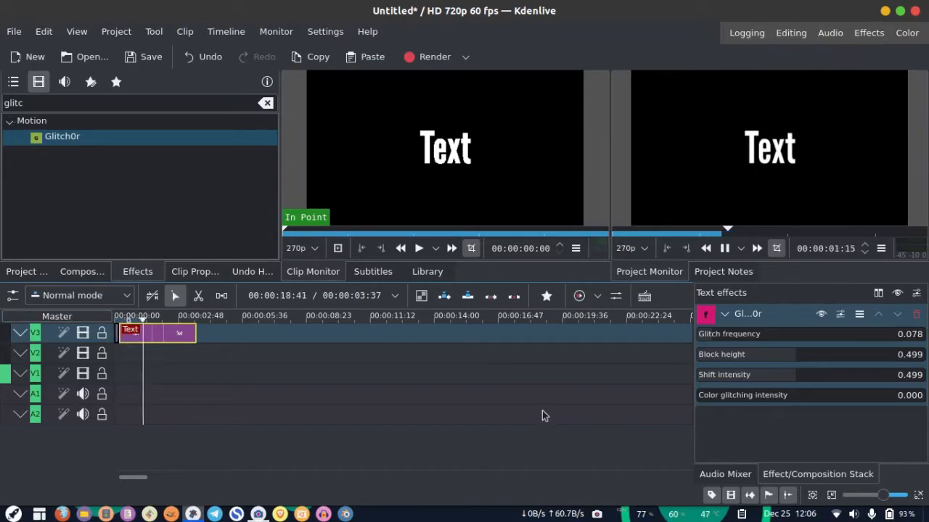
pyautogui.click(724, 336)
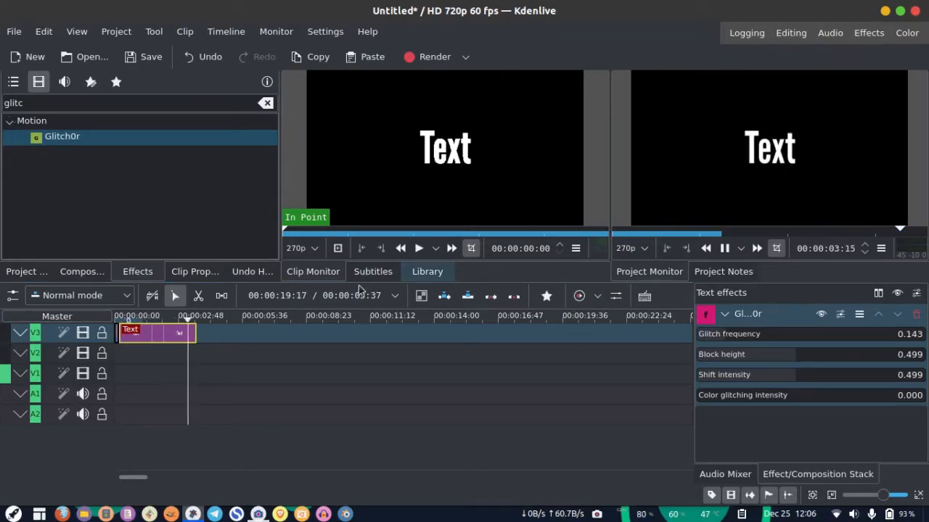
pyautogui.click(130, 320)
pyautogui.press('space')
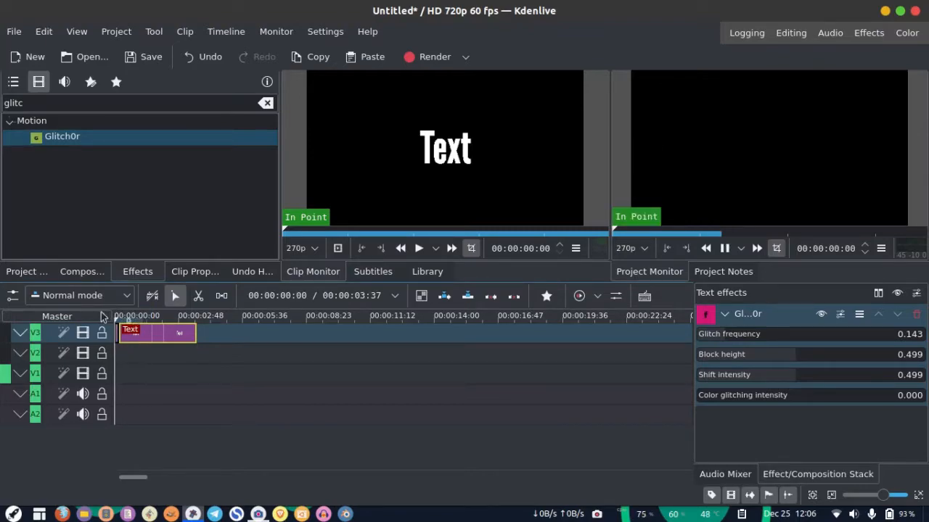
pyautogui.press('space')
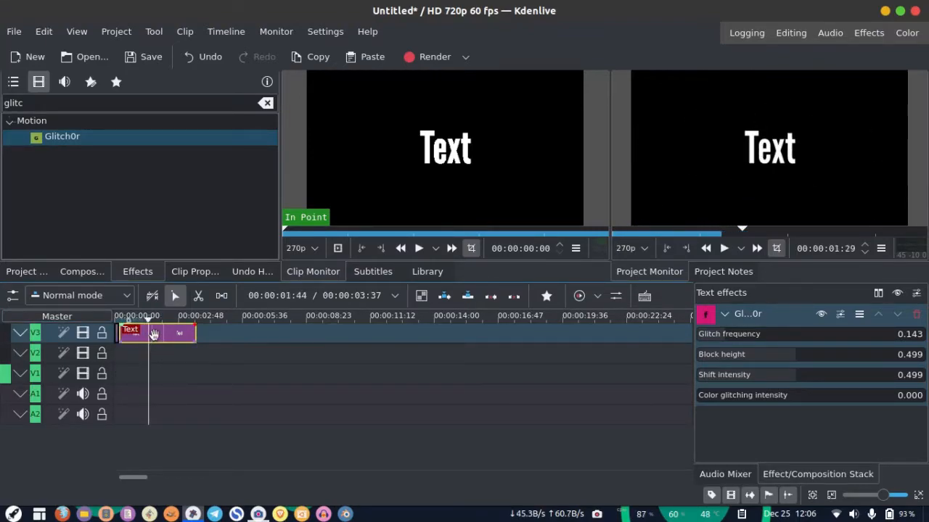
# Step: Split the Text clip on V3 at 00:00:02:26, remove Glitch0r from its last piece, and preview the animation
pyautogui.click(171, 320)
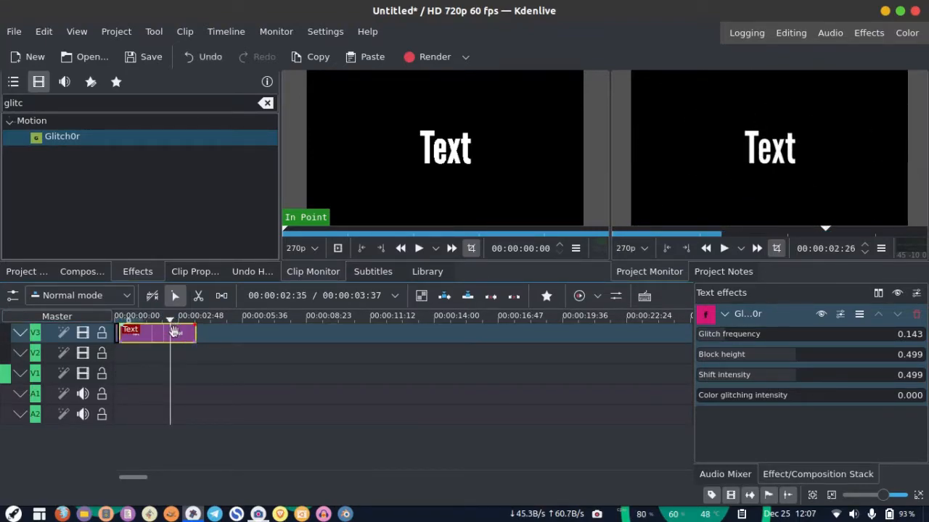
pyautogui.hotkey('shift', 'r')
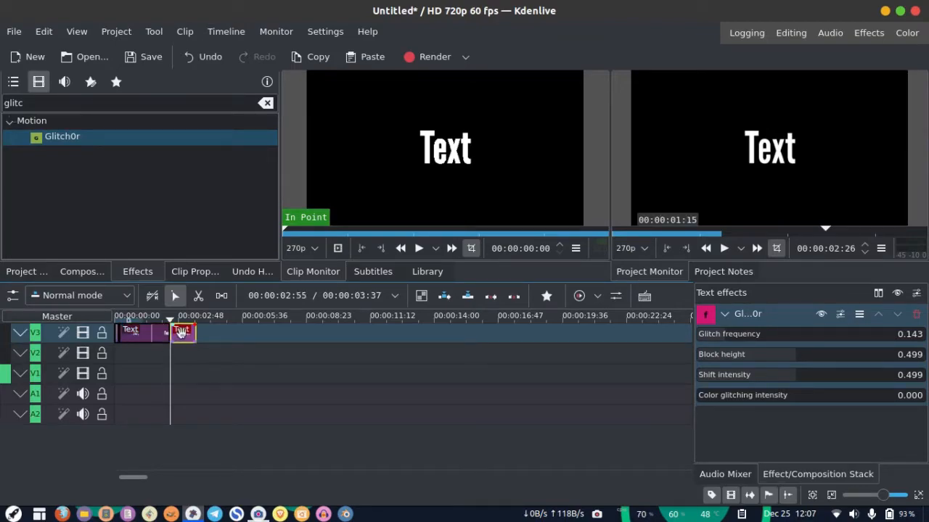
pyautogui.click(915, 315)
pyautogui.click(151, 357)
pyautogui.press('space')
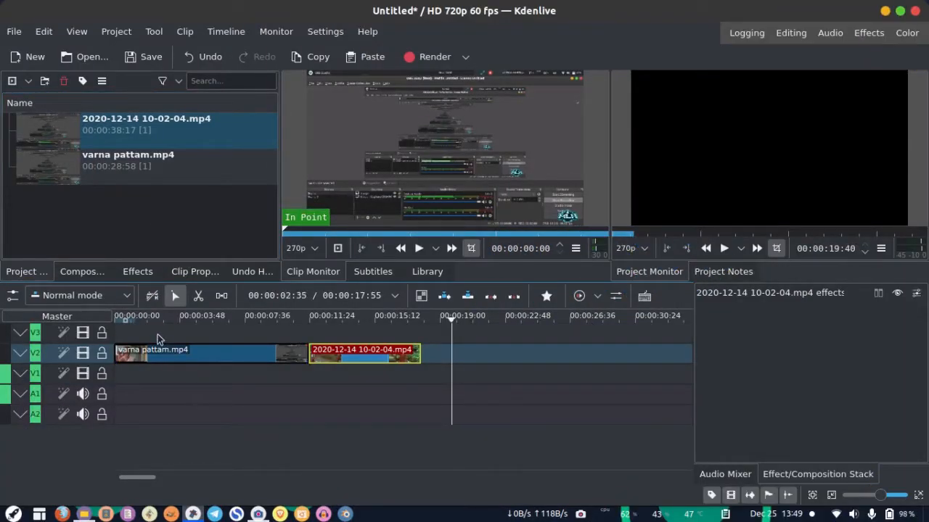
pyautogui.moveTo(138, 337); pyautogui.dragTo(85, 336)
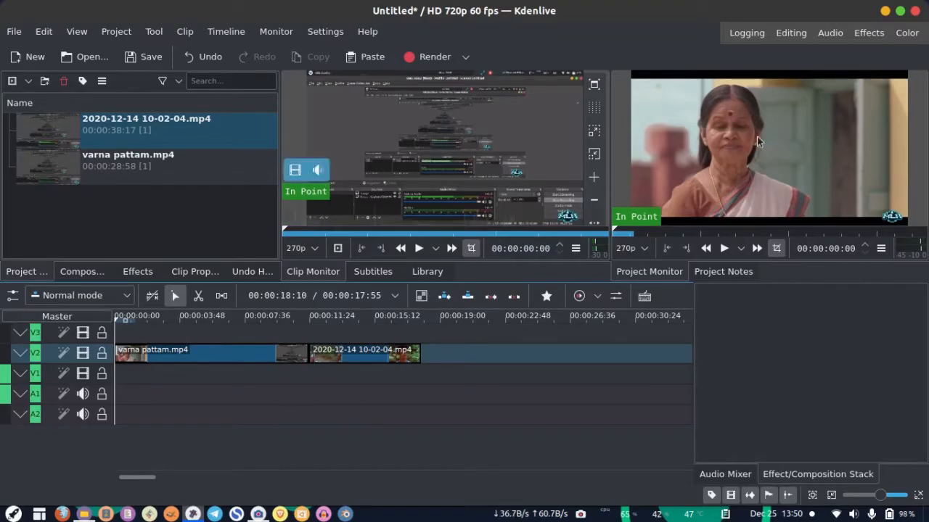
pyautogui.rightClick(56, 209)
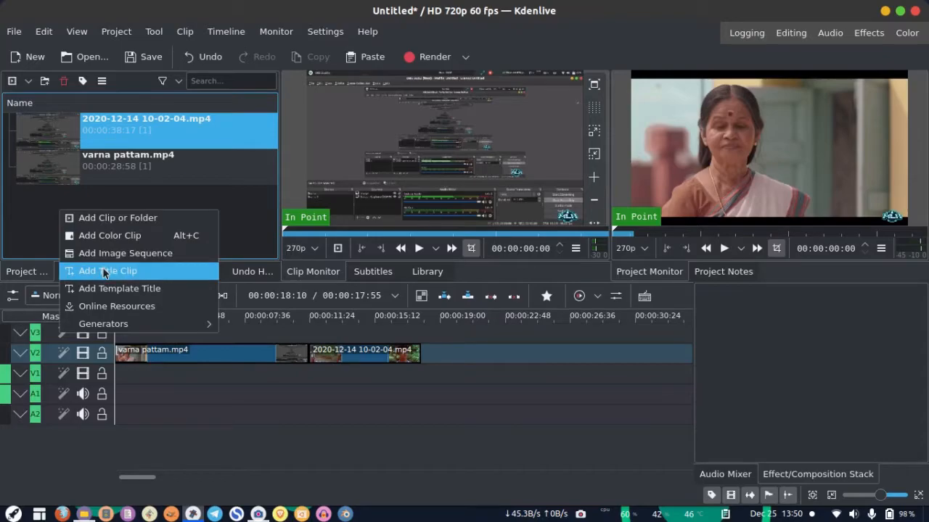
pyautogui.click(771, 158)
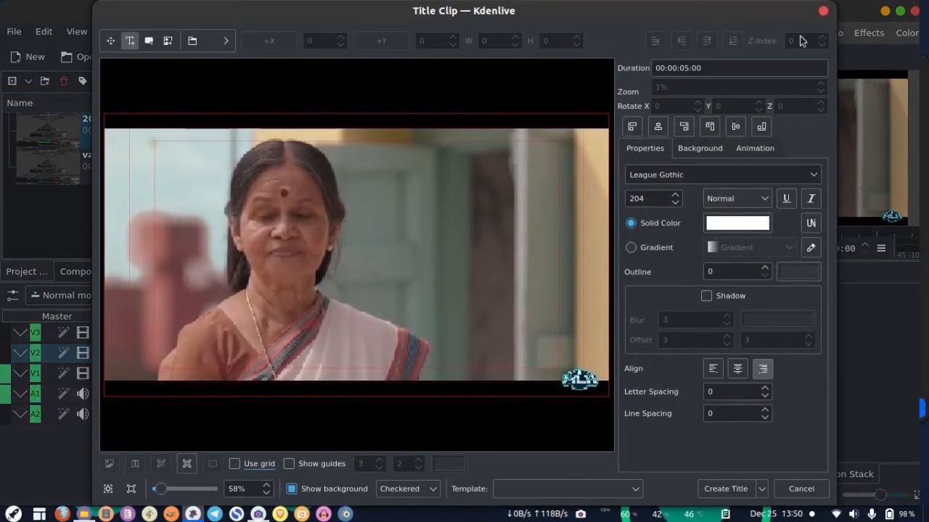
pyautogui.click(822, 13)
# Step: Start a new title clip over the opening frame of the video and add the word "Text"
pyautogui.rightClick(100, 213)
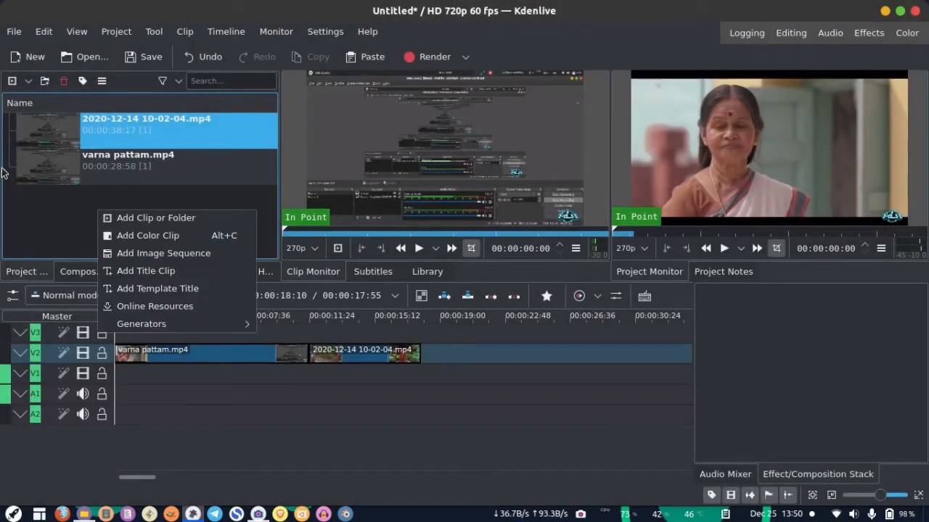
pyautogui.click(143, 269)
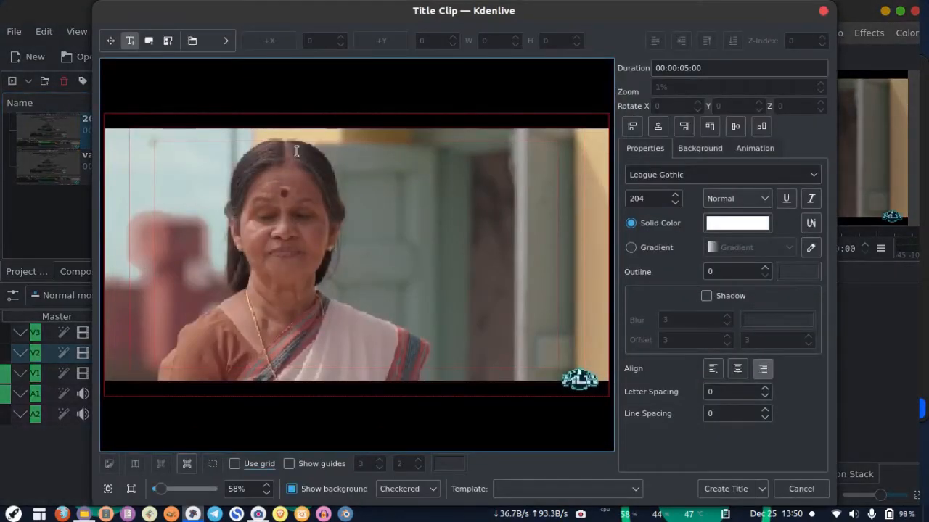
pyautogui.click(110, 41)
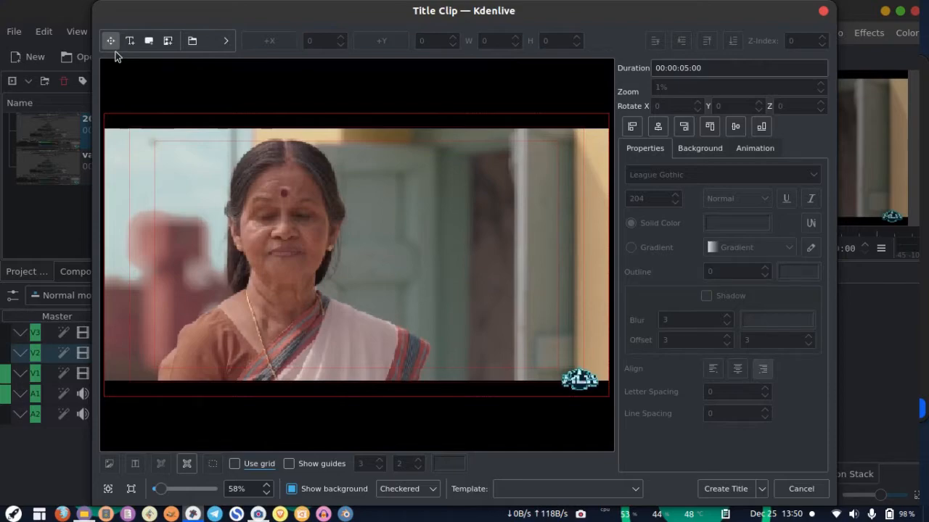
pyautogui.click(129, 41)
pyautogui.click(313, 179)
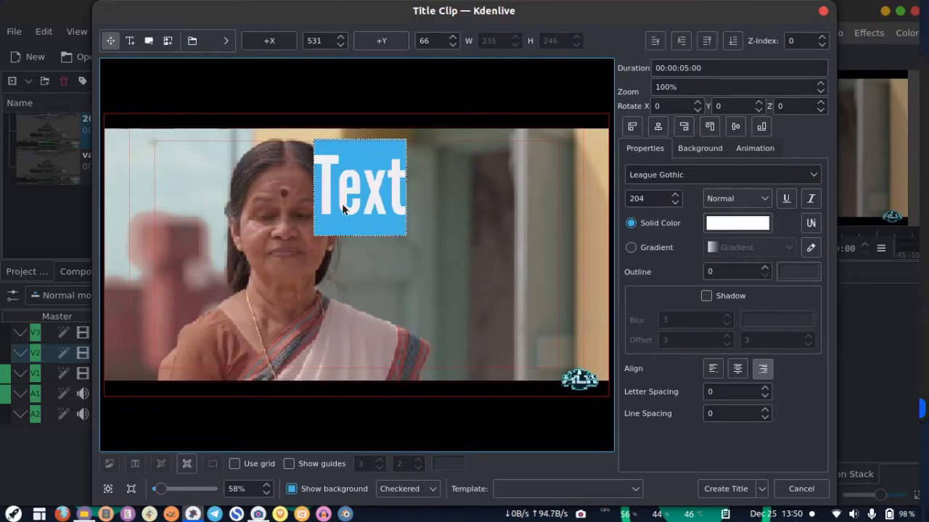
# Step: Try font size 51 for the title text, and settle on size 100
pyautogui.click(655, 198)
pyautogui.doubleClick(655, 198)
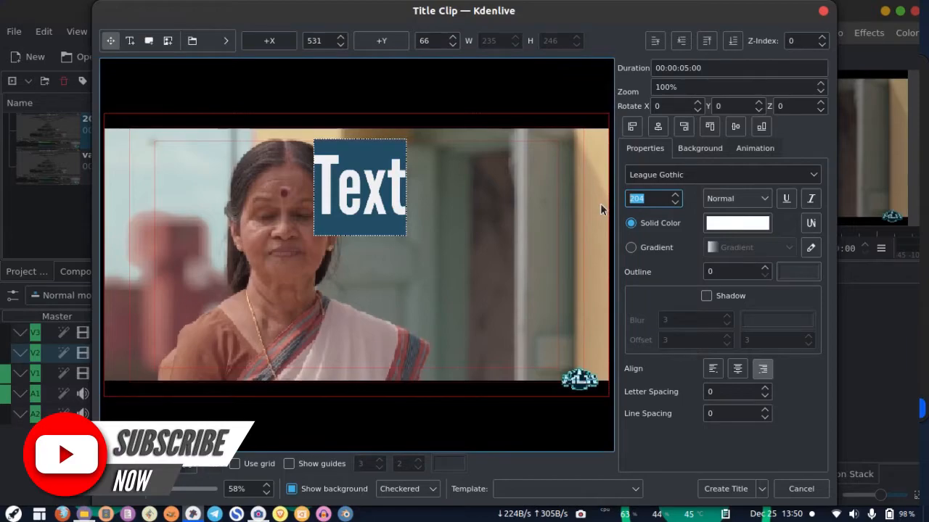
pyautogui.write('51')
pyautogui.press('Return')
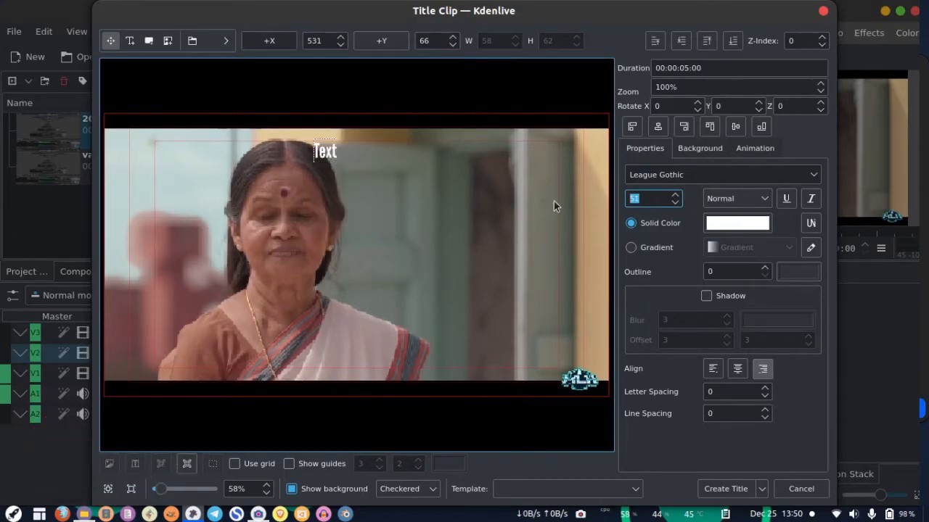
pyautogui.write('100')
pyautogui.press('Return')
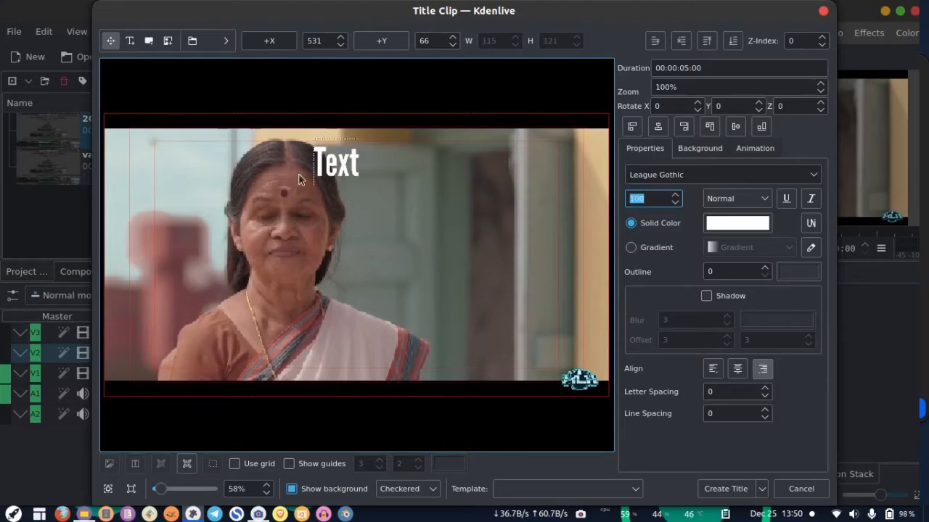
# Step: Move the title text beside the woman's head, to about X 519, Y 76
pyautogui.doubleClick(342, 184)
pyautogui.click(324, 186)
pyautogui.doubleClick(324, 182)
pyautogui.click(268, 171)
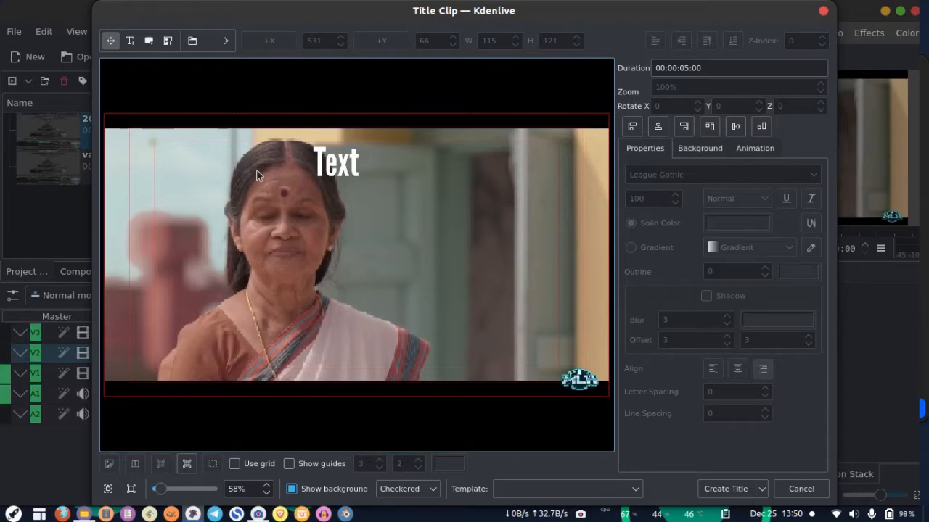
pyautogui.moveTo(330, 167); pyautogui.dragTo(328, 174)
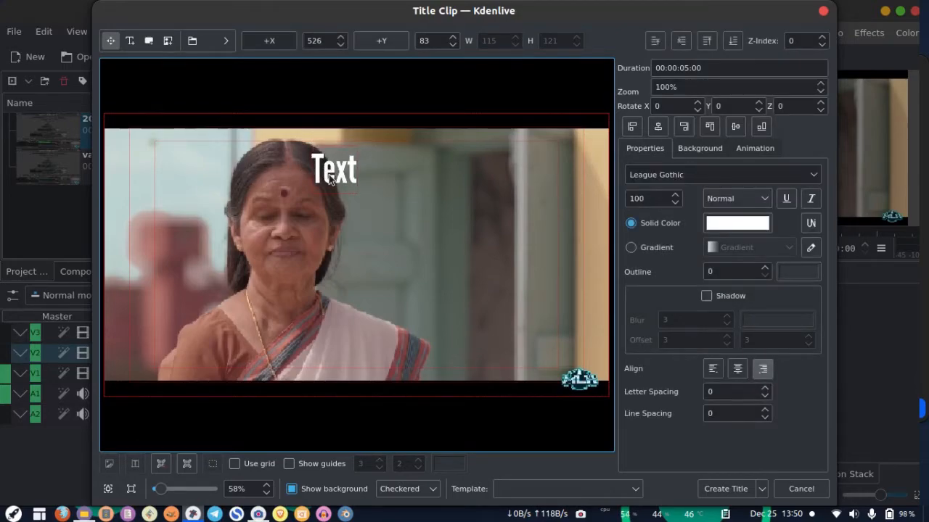
pyautogui.moveTo(367, 179)
pyautogui.mouseDown()
pyautogui.moveTo(309, 196)
pyautogui.moveTo(369, 176)
pyautogui.moveTo(361, 175)
pyautogui.mouseUp()
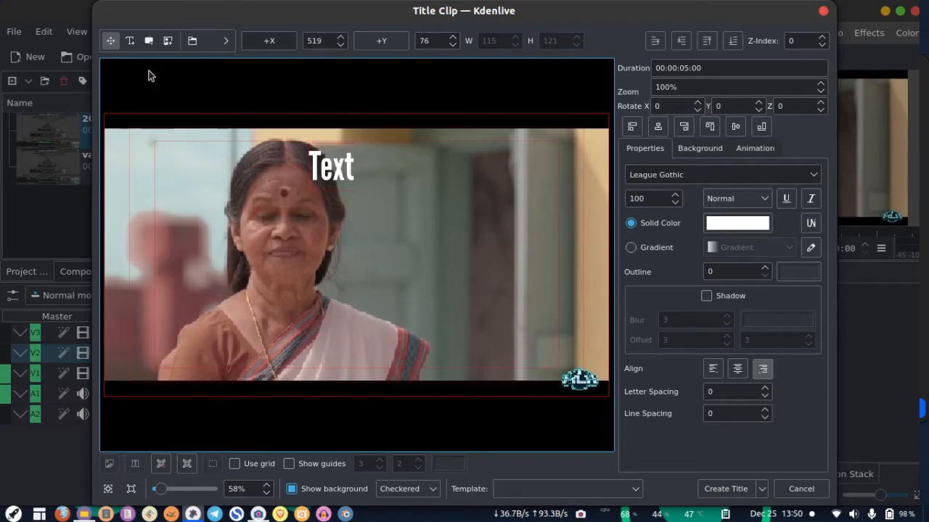
# Step: Switch the title's background preview off and back on, and discard the title clip
pyautogui.click(292, 490)
pyautogui.click(292, 490)
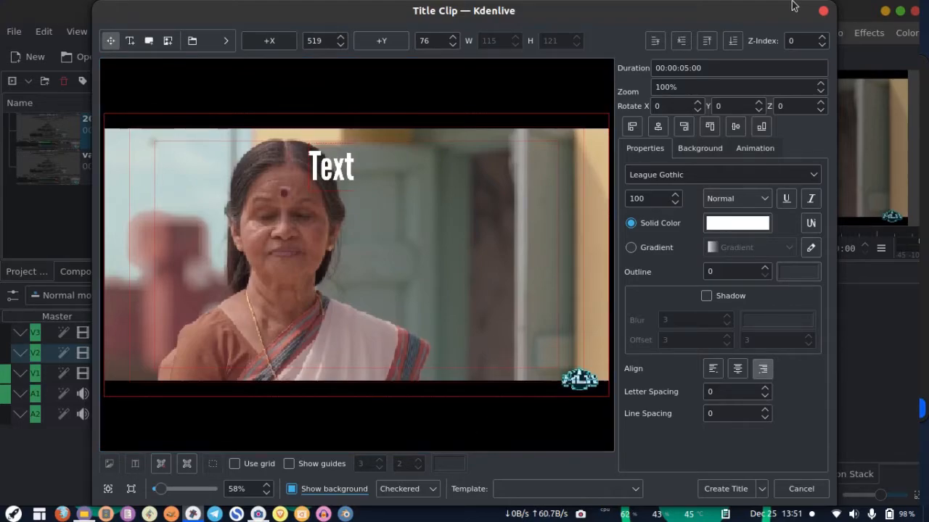
pyautogui.click(825, 13)
# Step: Start a title clip over the frame at 00:00:03:41 and add the word "Text" near the woman's head
pyautogui.click(177, 321)
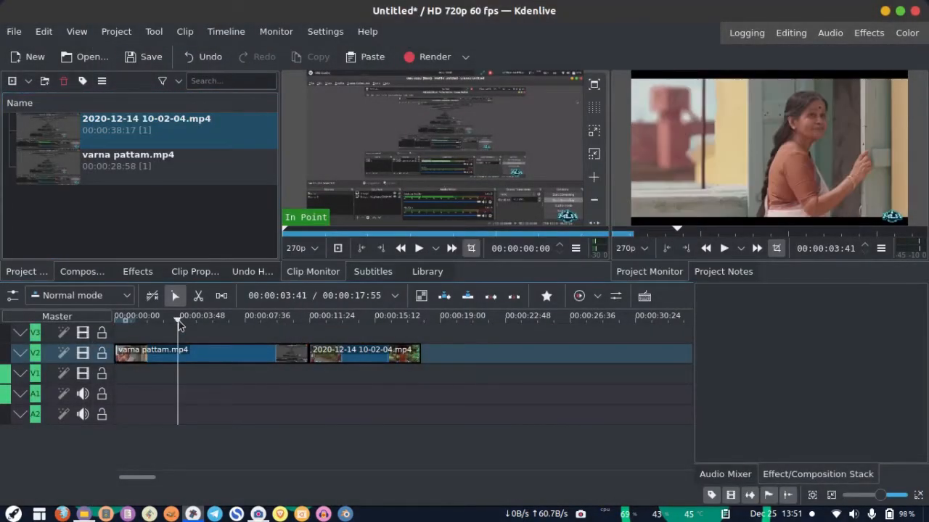
pyautogui.rightClick(111, 203)
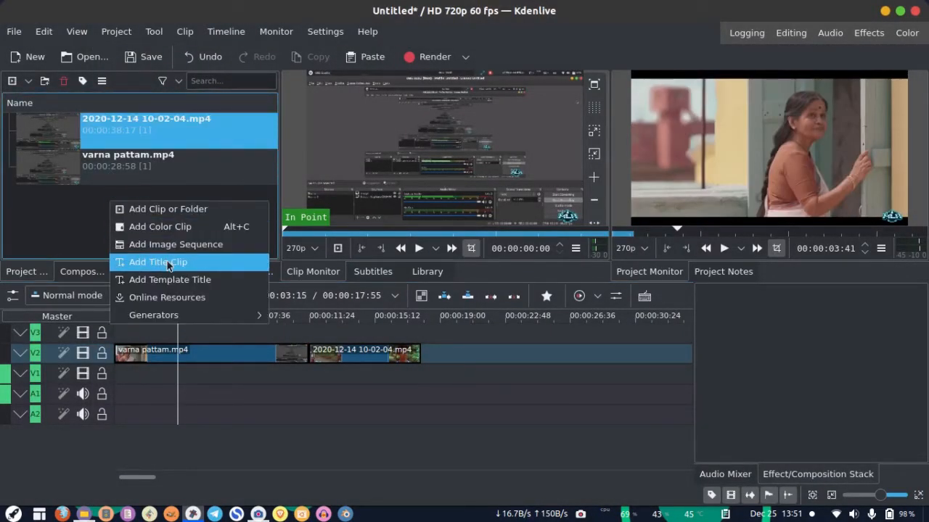
pyautogui.click(164, 262)
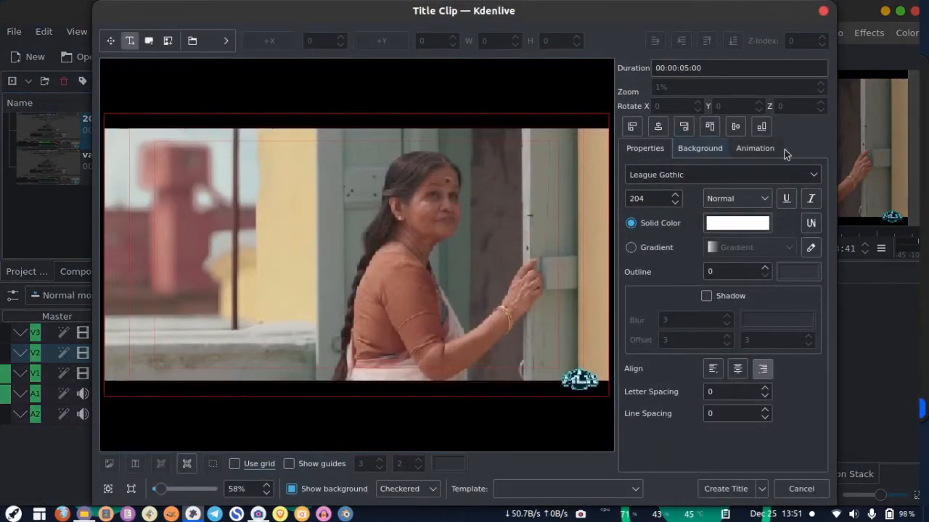
pyautogui.click(426, 172)
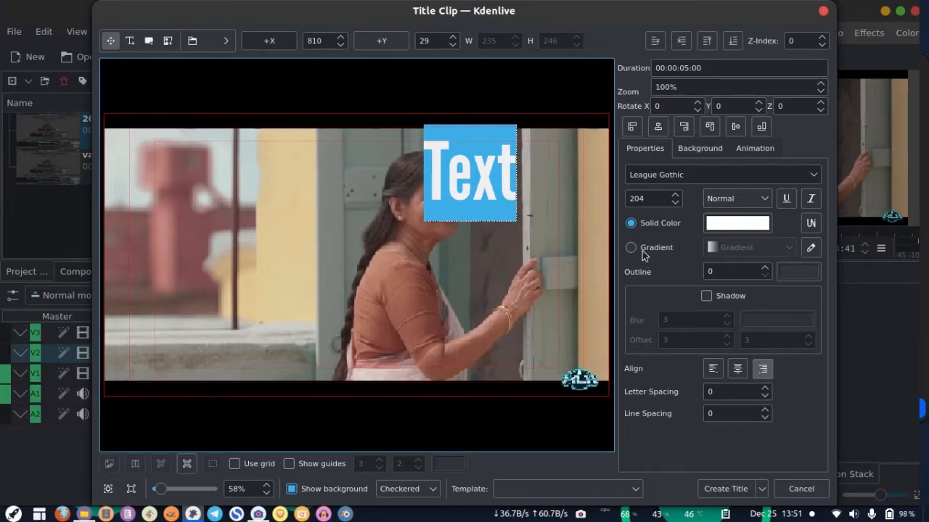
# Step: Set the title text's font size to 100 and move the text to about X 829, Y 93
pyautogui.doubleClick(642, 198)
pyautogui.write('100')
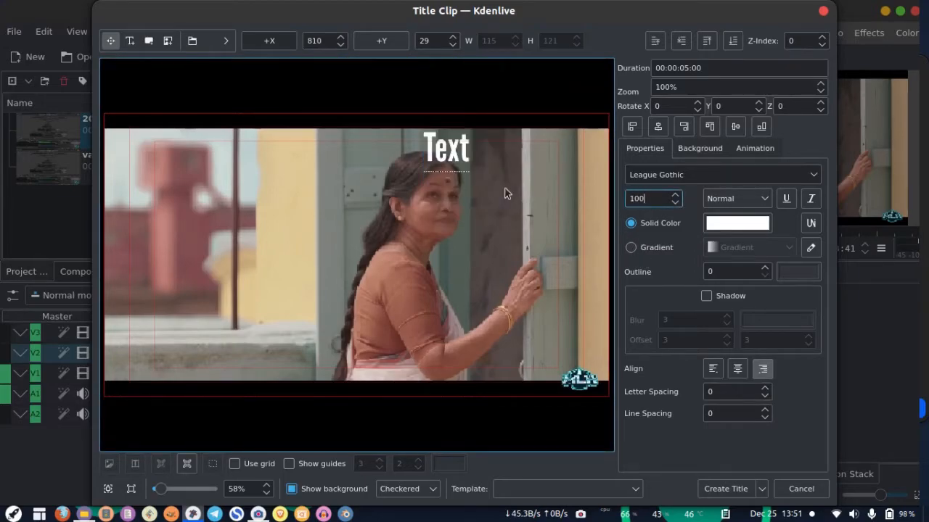
pyautogui.click(510, 158)
pyautogui.moveTo(449, 144); pyautogui.dragTo(459, 169)
# Step: Draw a solid black rectangle about 149 by 96 over the text, send it behind at Z-index -1, and create the title
pyautogui.click(148, 42)
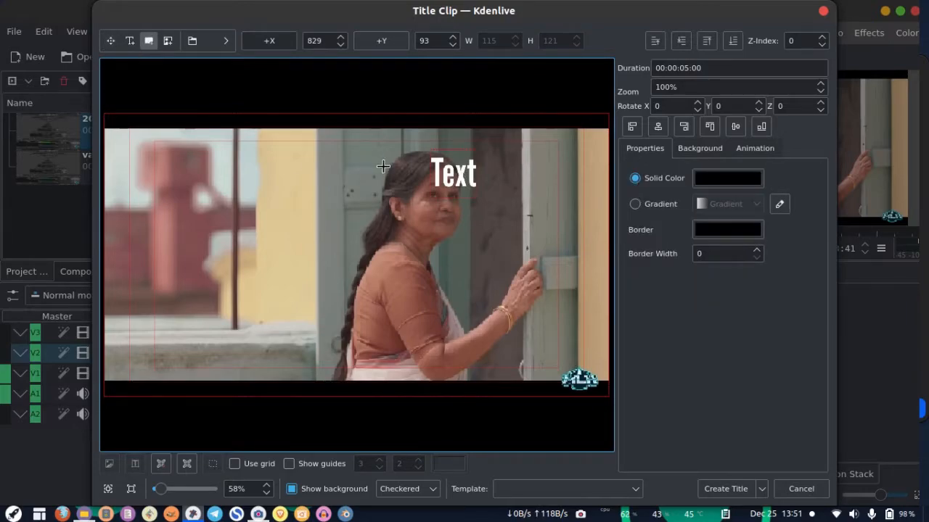
pyautogui.moveTo(426, 154); pyautogui.dragTo(483, 193)
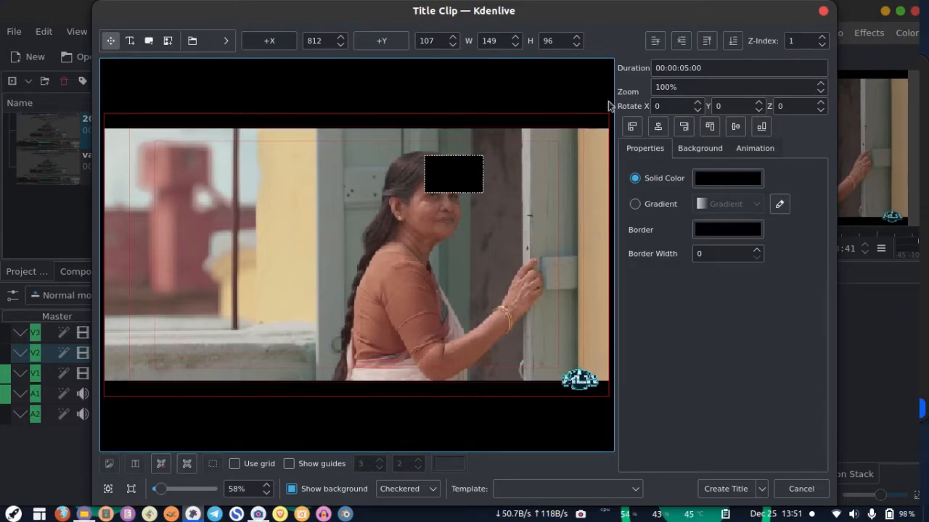
pyautogui.click(680, 41)
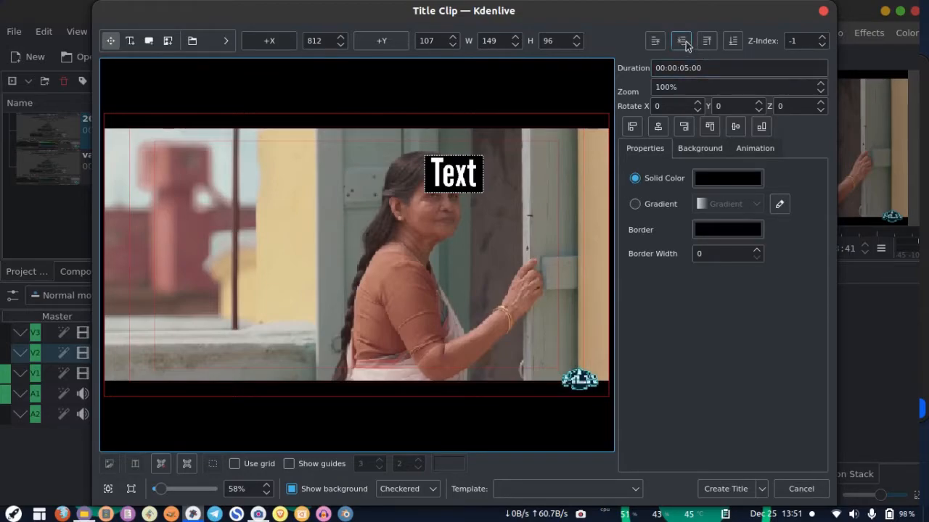
pyautogui.click(718, 487)
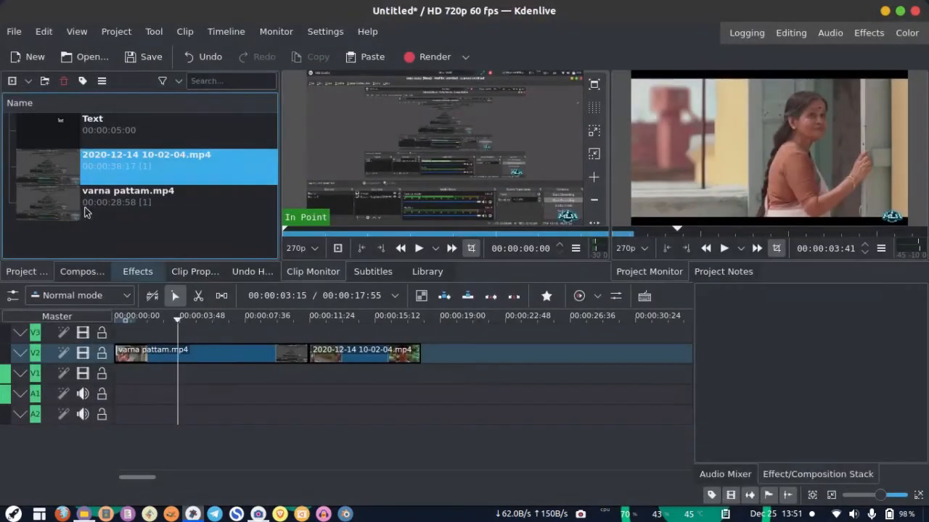
# Step: Place the Text title on V3 at 00:00:03:41, above varna pattam.mp4, and play that section
pyautogui.moveTo(272, 356); pyautogui.dragTo(179, 338)
pyautogui.click(165, 339)
pyautogui.press('space')
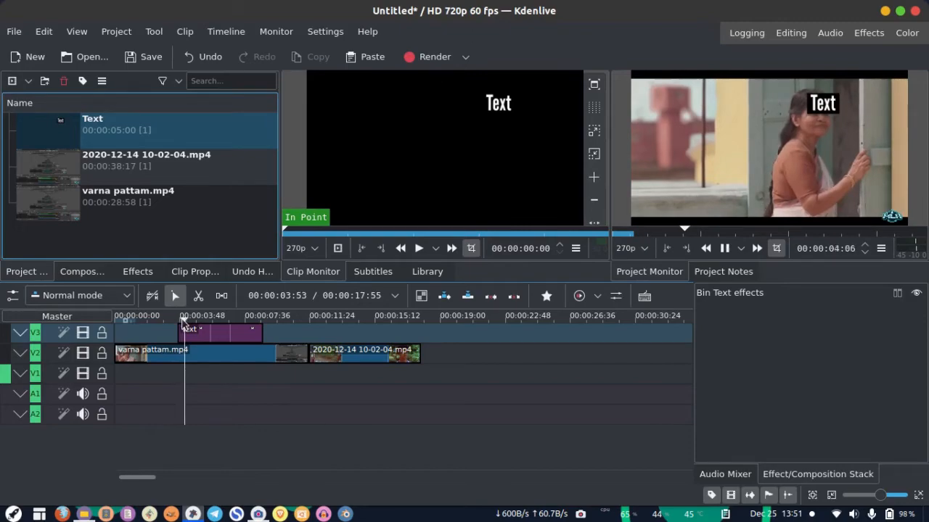
# Step: Stop playback and delete the Text title from track V3 above varna pattam.mp4
pyautogui.press('space')
pyautogui.click(203, 331)
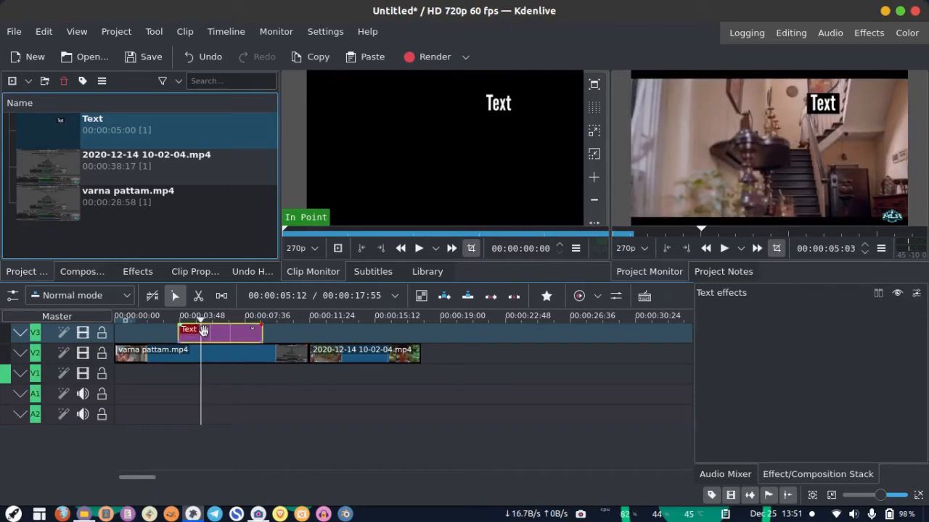
pyautogui.press('Delete')
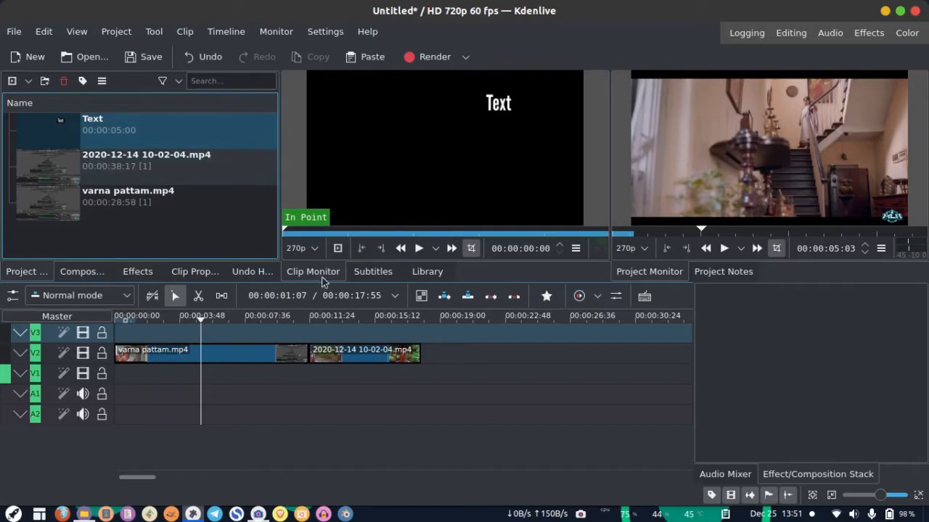
# Step: Start a title clip over the frame at 00:00:11:35 and add "Text" at size 90 near the man's head, about X 1122, Y -18
pyautogui.moveTo(299, 332); pyautogui.dragTo(312, 328)
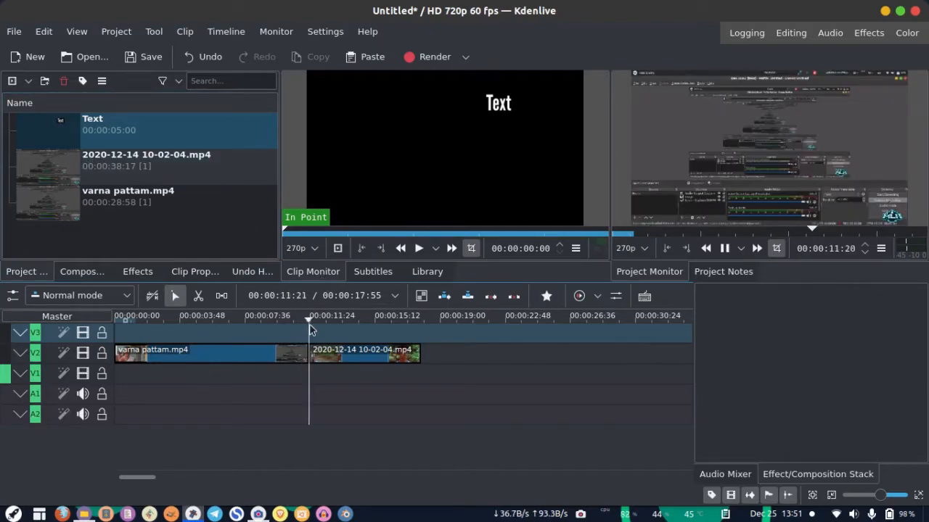
pyautogui.press('space')
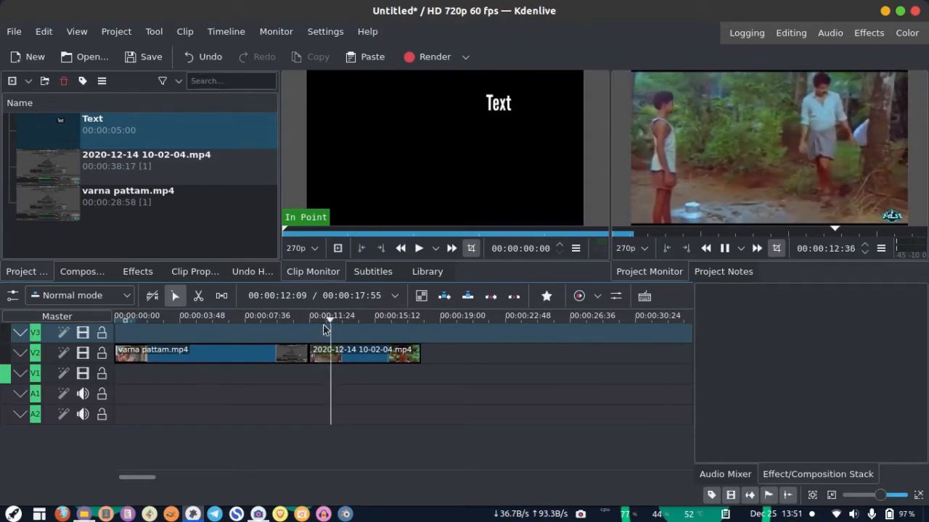
pyautogui.click(807, 102)
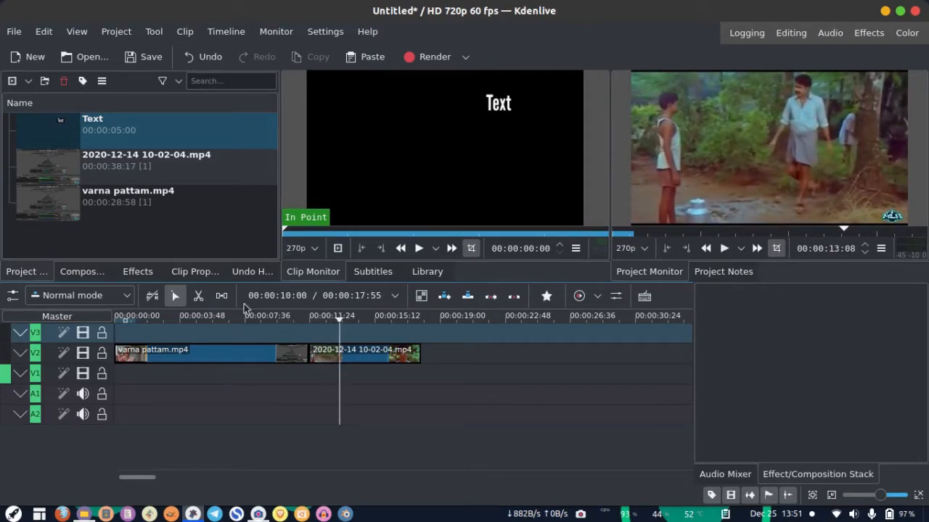
pyautogui.moveTo(315, 327); pyautogui.dragTo(315, 333)
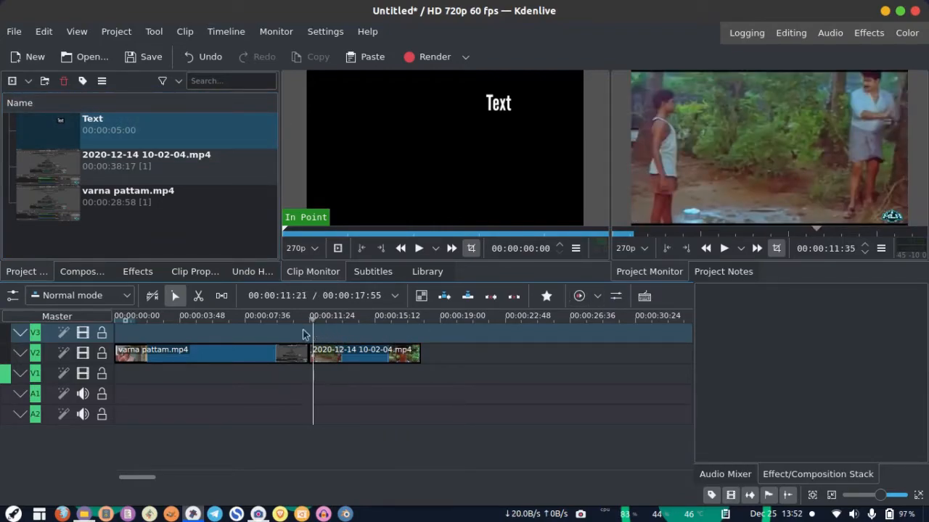
pyautogui.rightClick(126, 233)
pyautogui.click(168, 290)
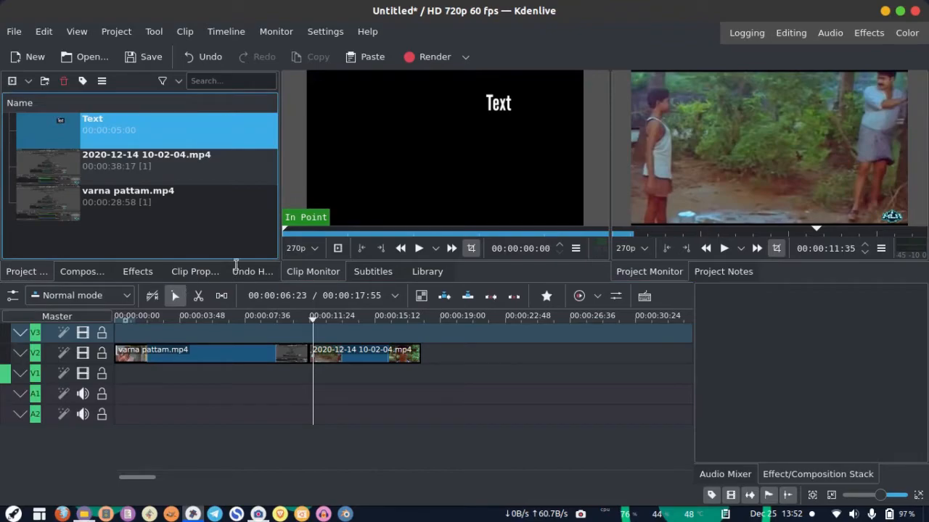
pyautogui.click(544, 126)
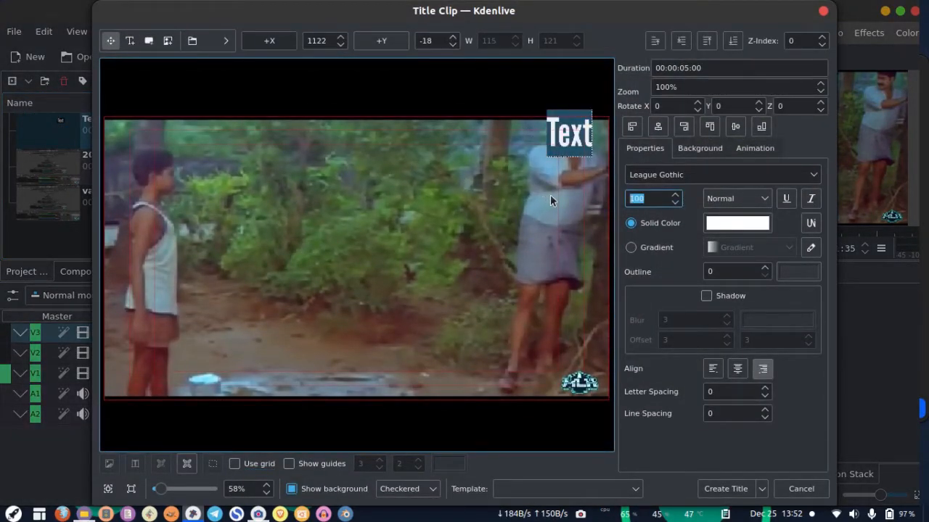
pyautogui.write('90')
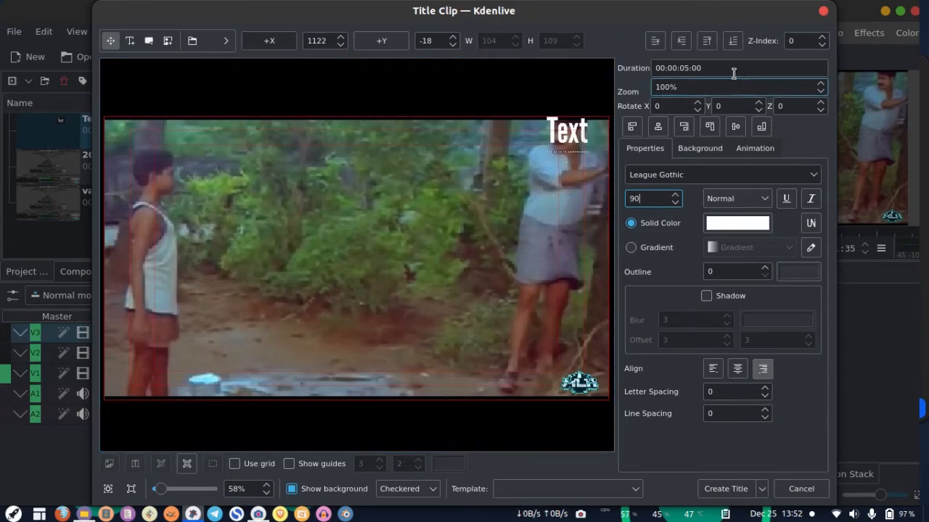
# Step: Draw a solid black rectangle about 121 by 81 over the text, send it behind the text, and create the title
pyautogui.click(148, 41)
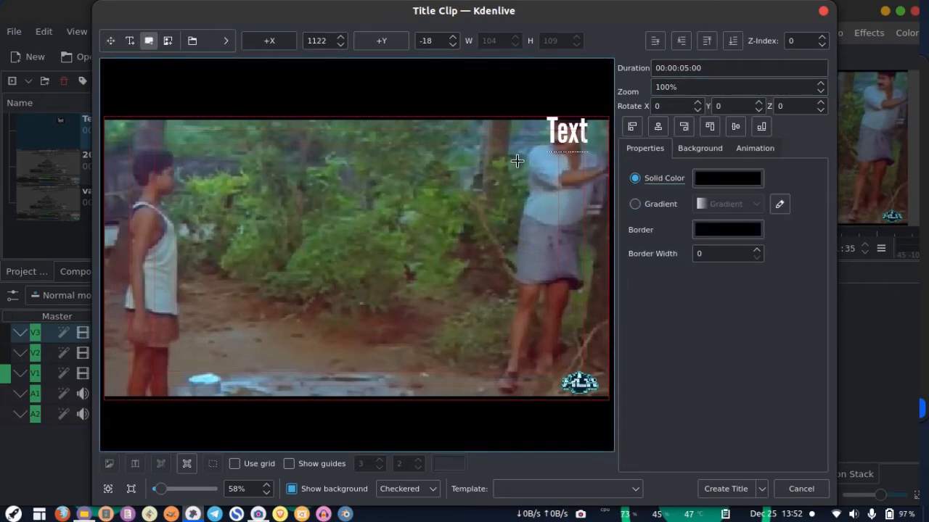
pyautogui.moveTo(542, 121); pyautogui.dragTo(591, 146)
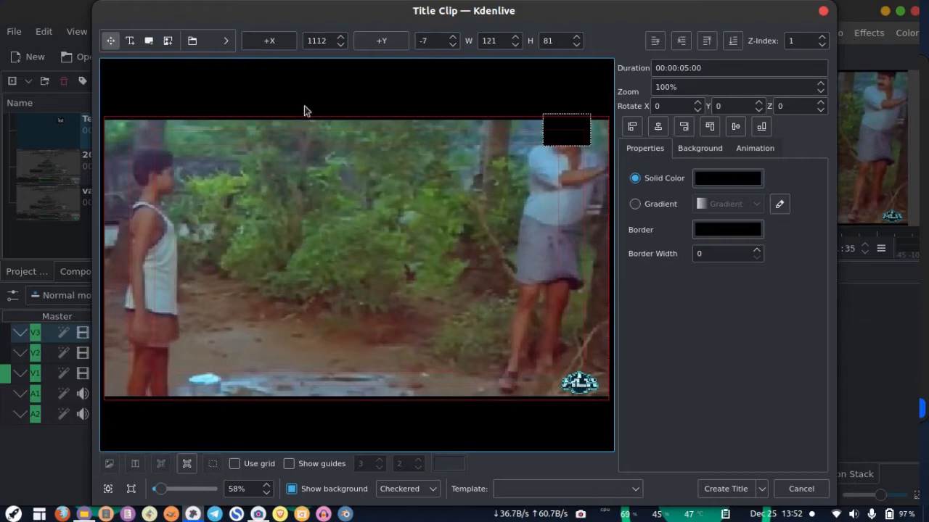
pyautogui.click(682, 41)
pyautogui.click(726, 489)
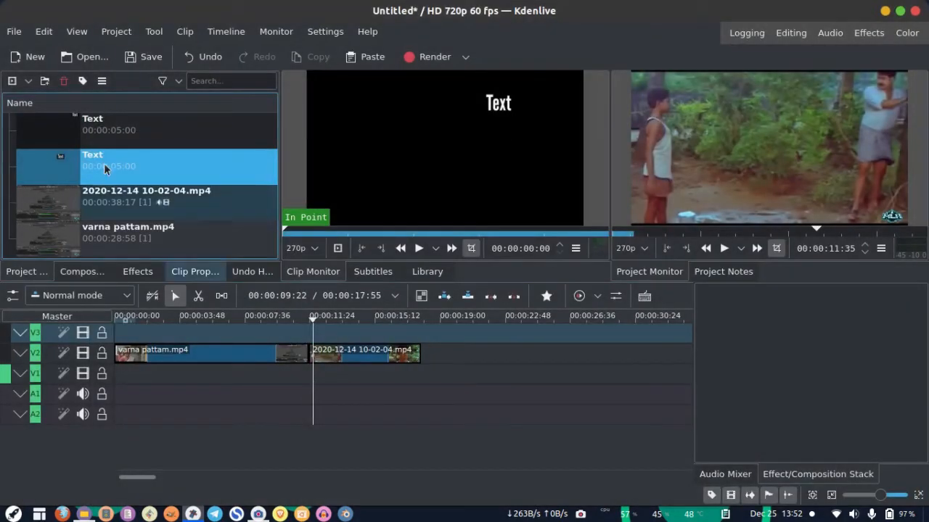
pyautogui.moveTo(109, 127); pyautogui.dragTo(313, 349)
pyautogui.moveTo(399, 339); pyautogui.dragTo(419, 338)
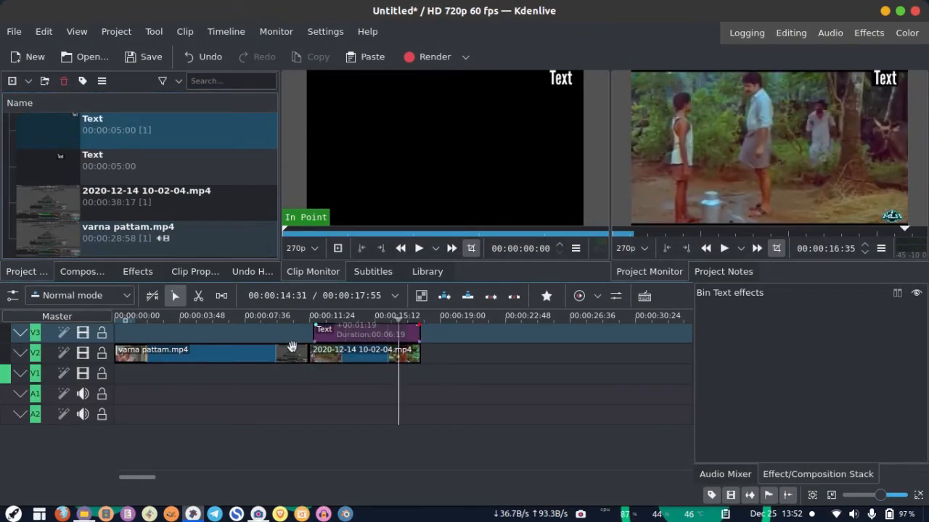
pyautogui.click(291, 334)
pyautogui.press('space')
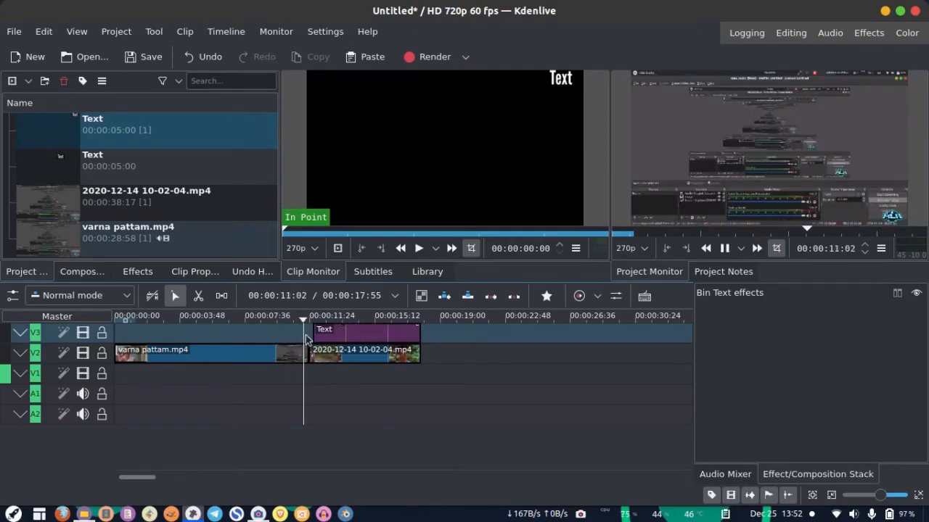
pyautogui.press('space')
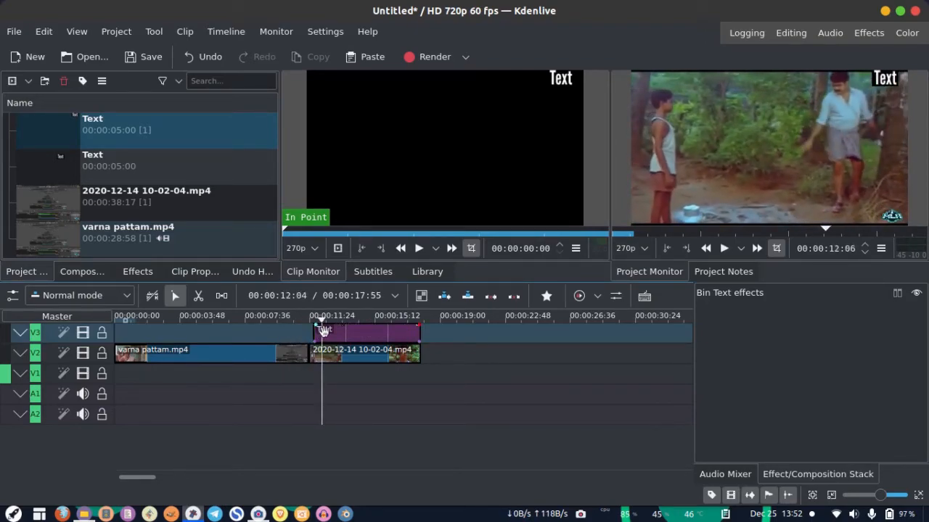
# Step: Apply the Transform effect to the Text title on V3 and return to its first keyframe at 00:00:11:35
pyautogui.click(325, 330)
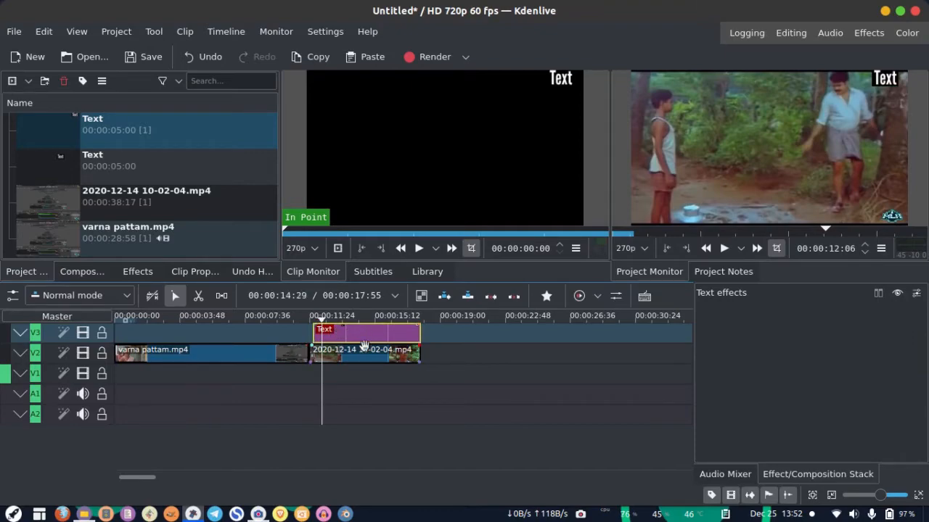
pyautogui.click(546, 296)
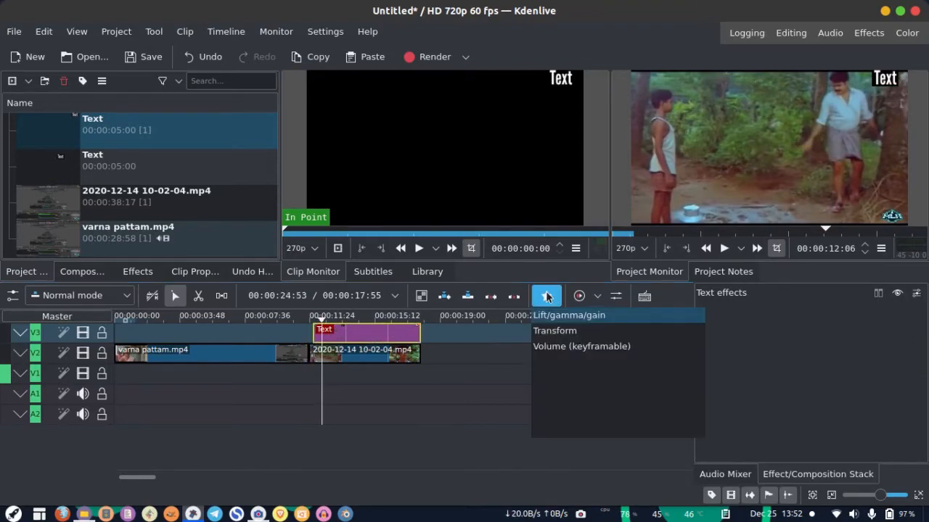
pyautogui.click(557, 335)
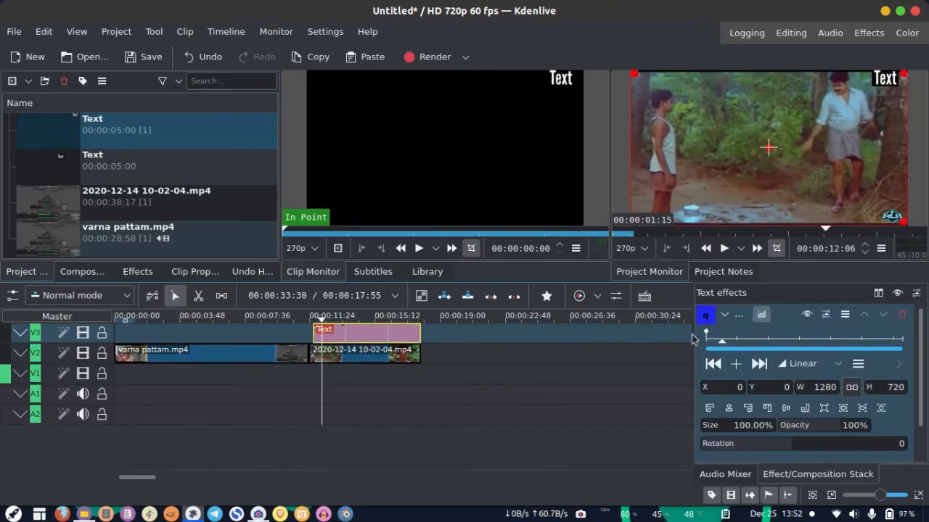
pyautogui.moveTo(720, 346); pyautogui.dragTo(663, 346)
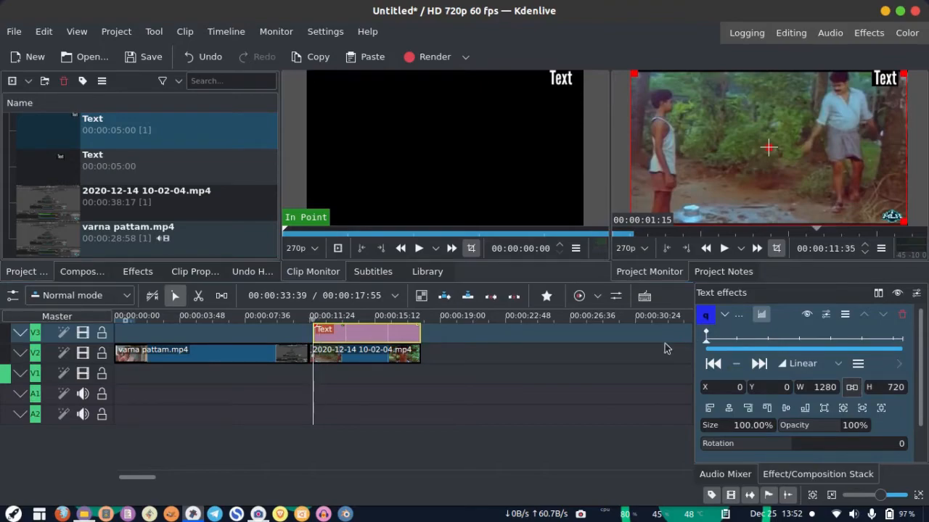
# Step: Add a Transform keyframe at 00:00:12:29 and move the title to about X -167, Y 31
pyautogui.click(734, 349)
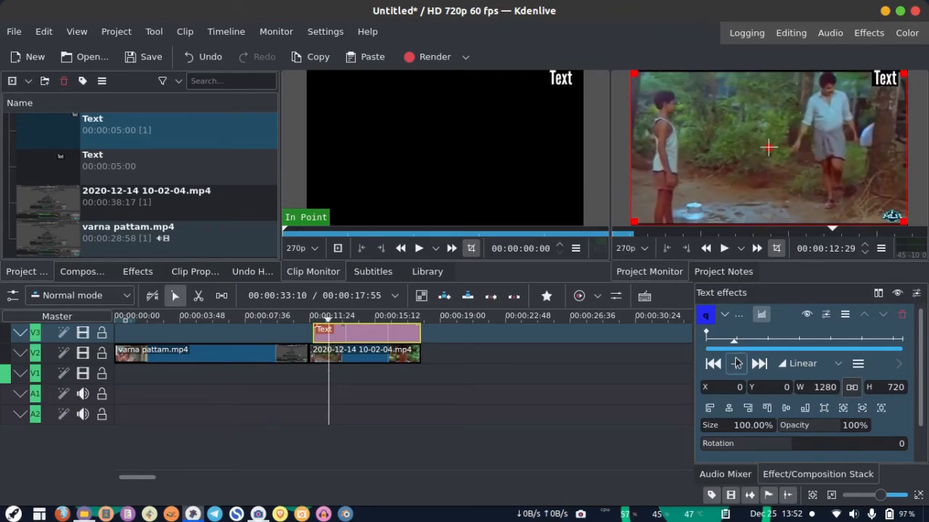
pyautogui.click(736, 364)
pyautogui.moveTo(766, 155); pyautogui.dragTo(730, 161)
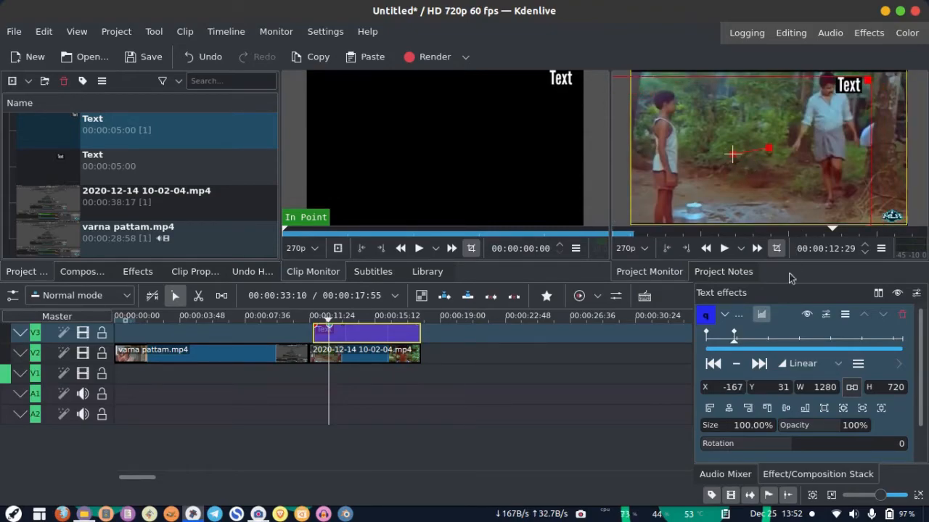
# Step: Play the start of the Text title to check its movement between the first two keyframes
pyautogui.moveTo(732, 341); pyautogui.dragTo(692, 348)
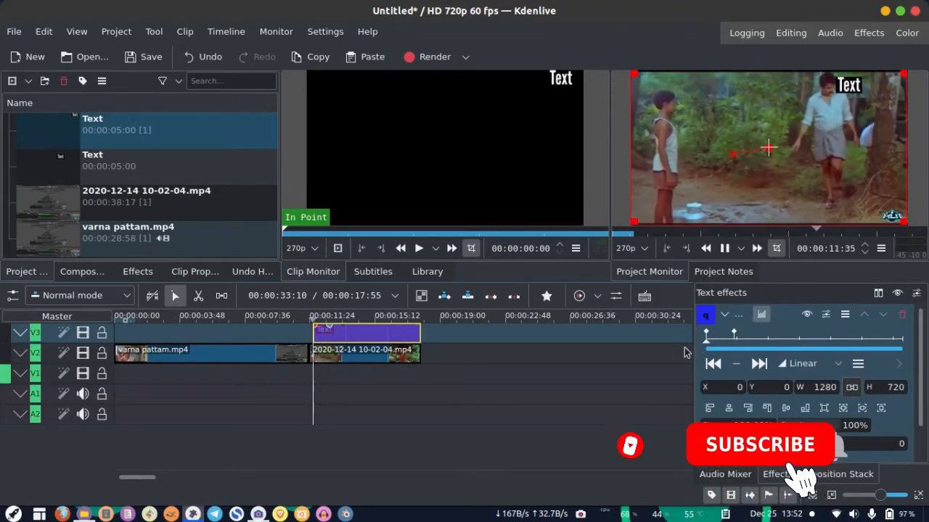
pyautogui.press('space')
pyautogui.click(704, 348)
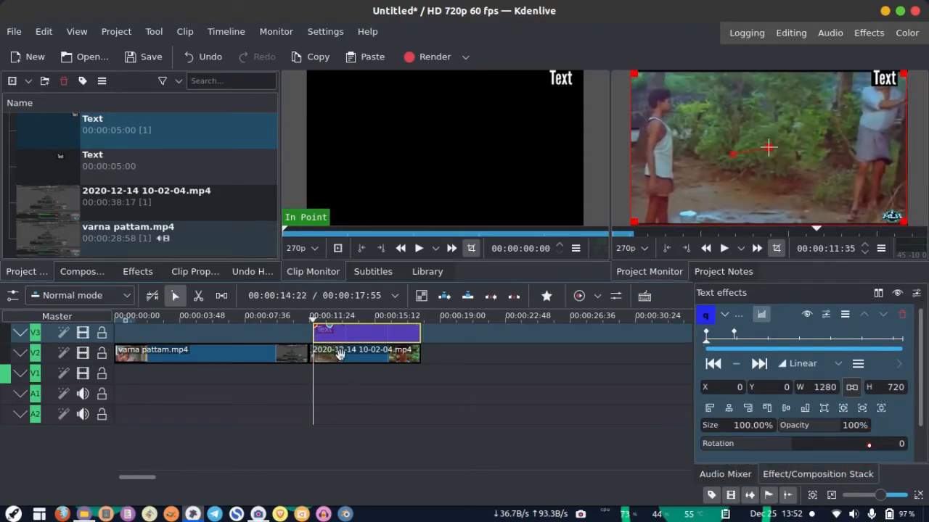
pyautogui.click(310, 322)
pyautogui.press('space')
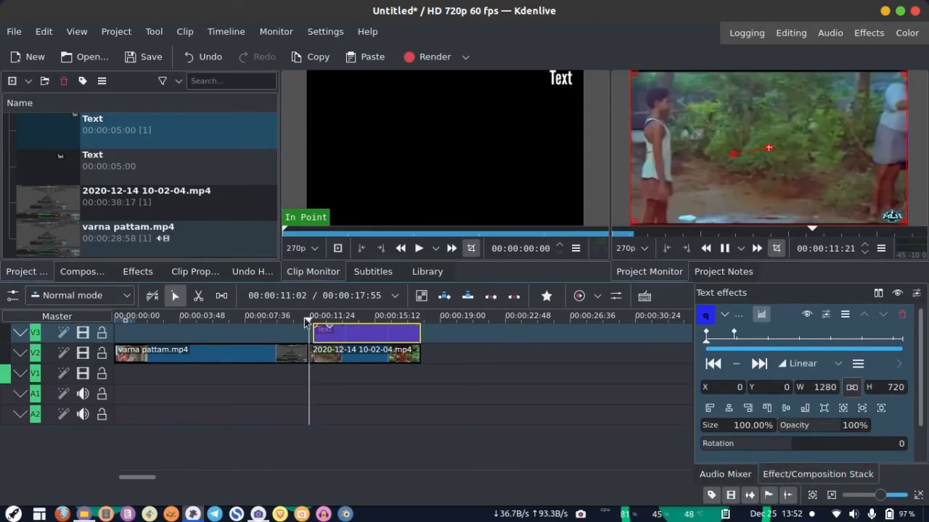
pyautogui.press('space')
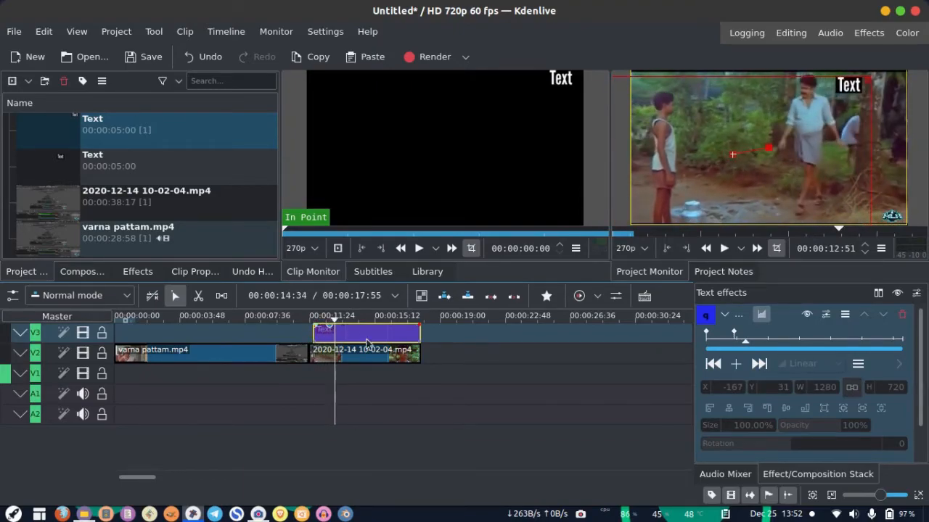
# Step: Add a keyframe at 00:00:14:14 with the title moved to about X -482, Y 34, and another keyframe at 00:00:16:32
pyautogui.click(358, 317)
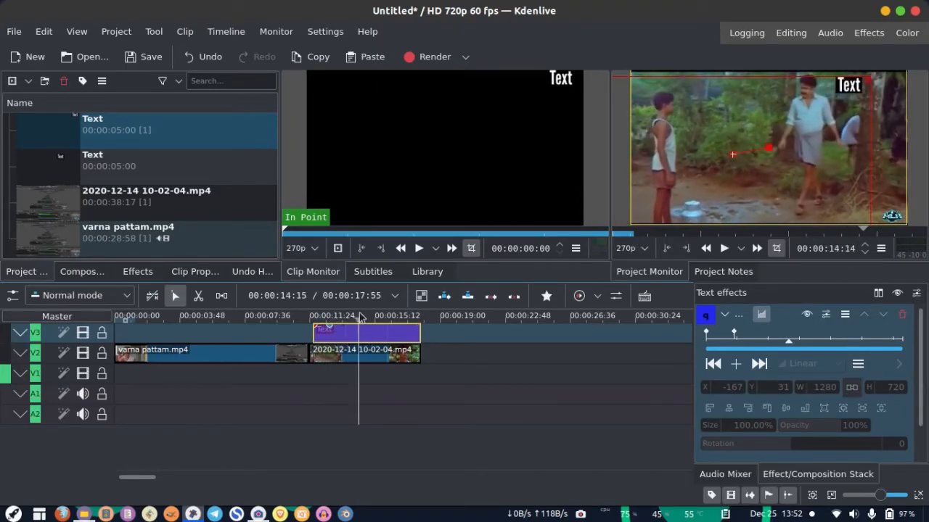
pyautogui.click(736, 364)
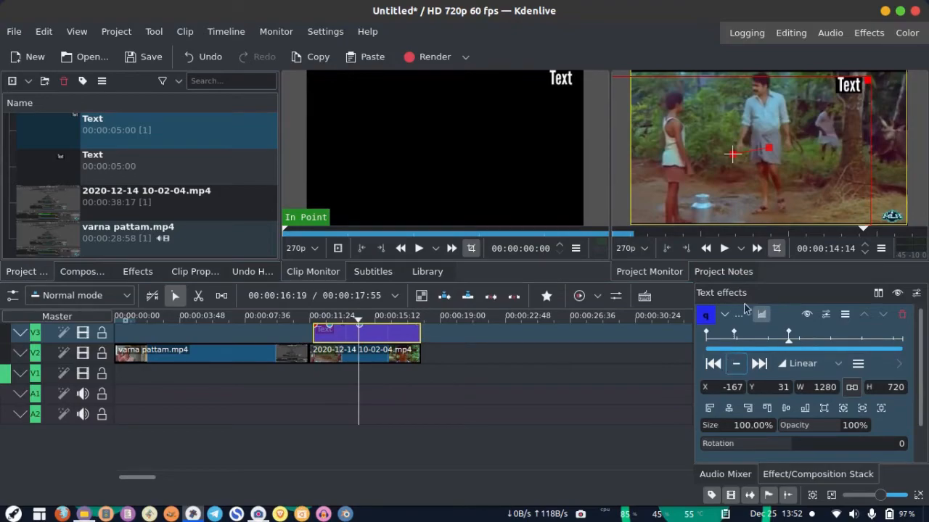
pyautogui.moveTo(732, 153); pyautogui.dragTo(663, 151)
pyautogui.moveTo(381, 317); pyautogui.dragTo(401, 333)
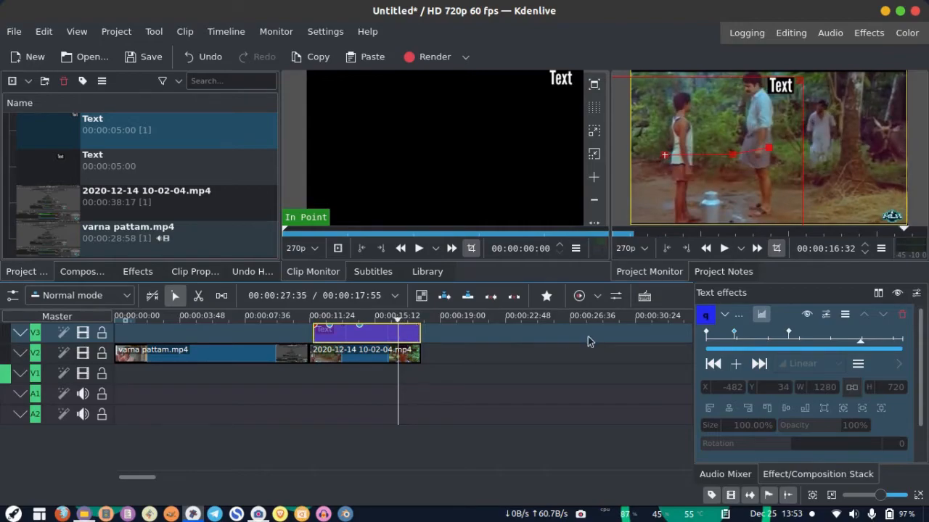
pyautogui.click(735, 363)
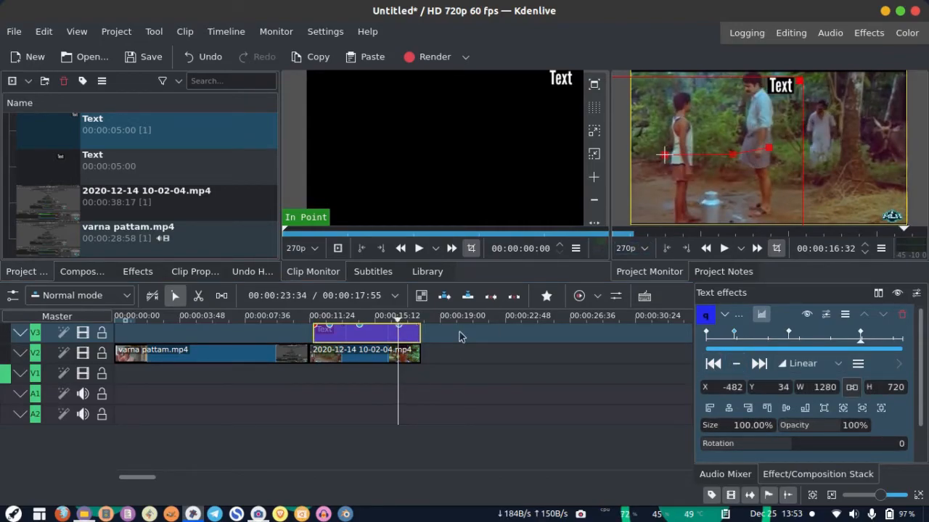
# Step: Play the timeline from just before the Text title to review its full keyframed movement
pyautogui.click(365, 320)
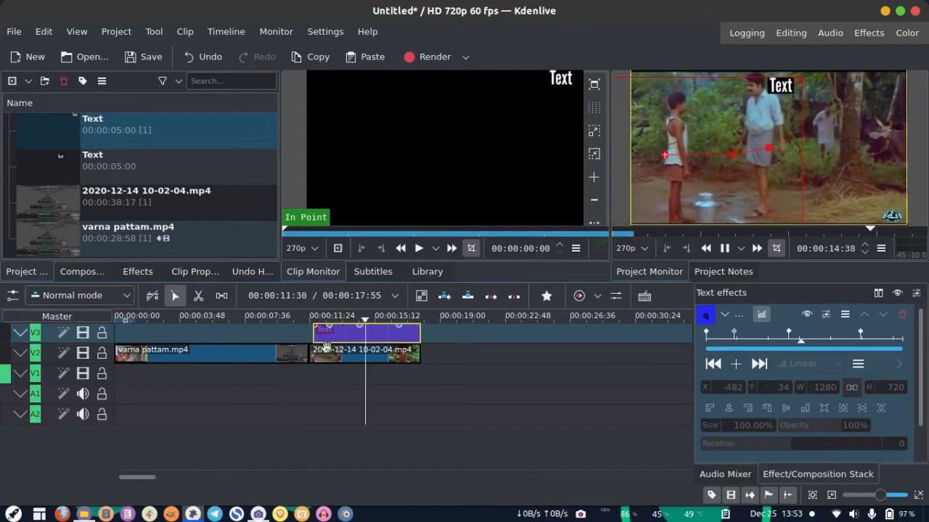
pyautogui.press('space')
pyautogui.click(305, 331)
pyautogui.press('space')
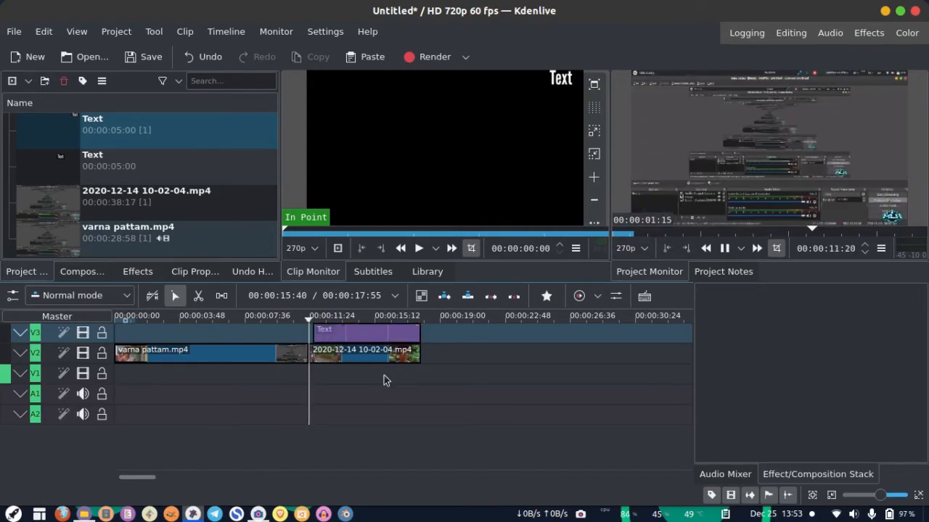